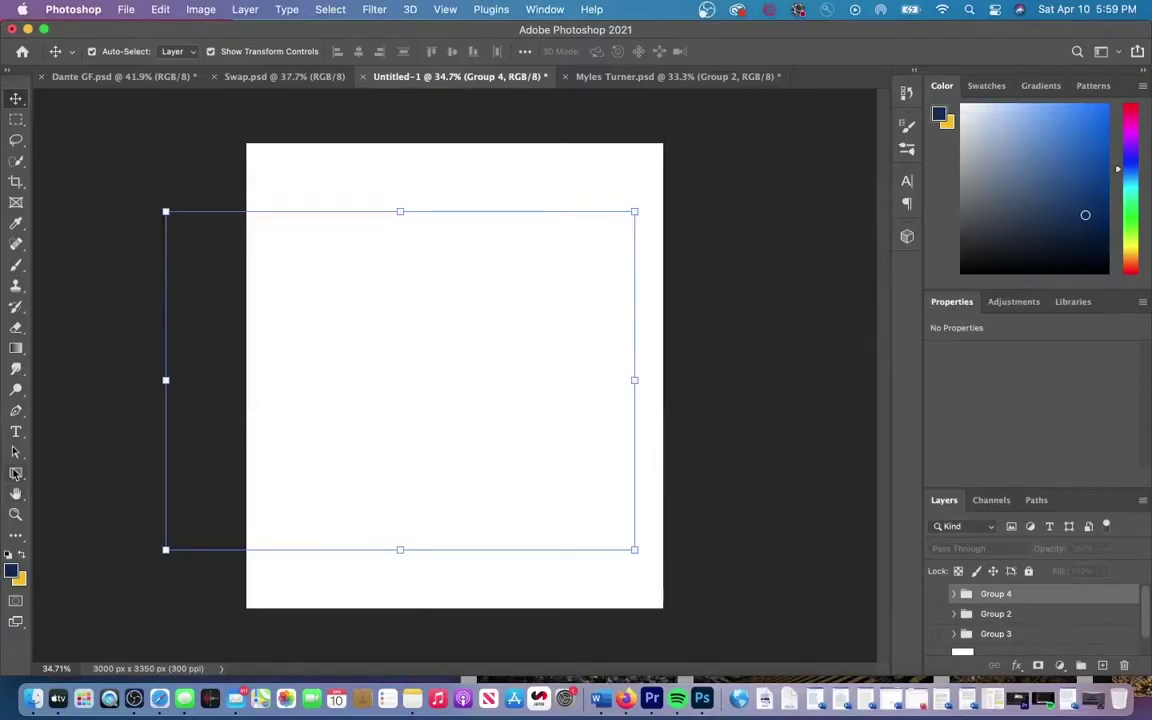
Step: Draw a yellow rectangle about 3248 × 3649 px covering the whole canvas and add a new layer above it
left_click(16, 473)
left_click_drag(235, 123, 686, 628)
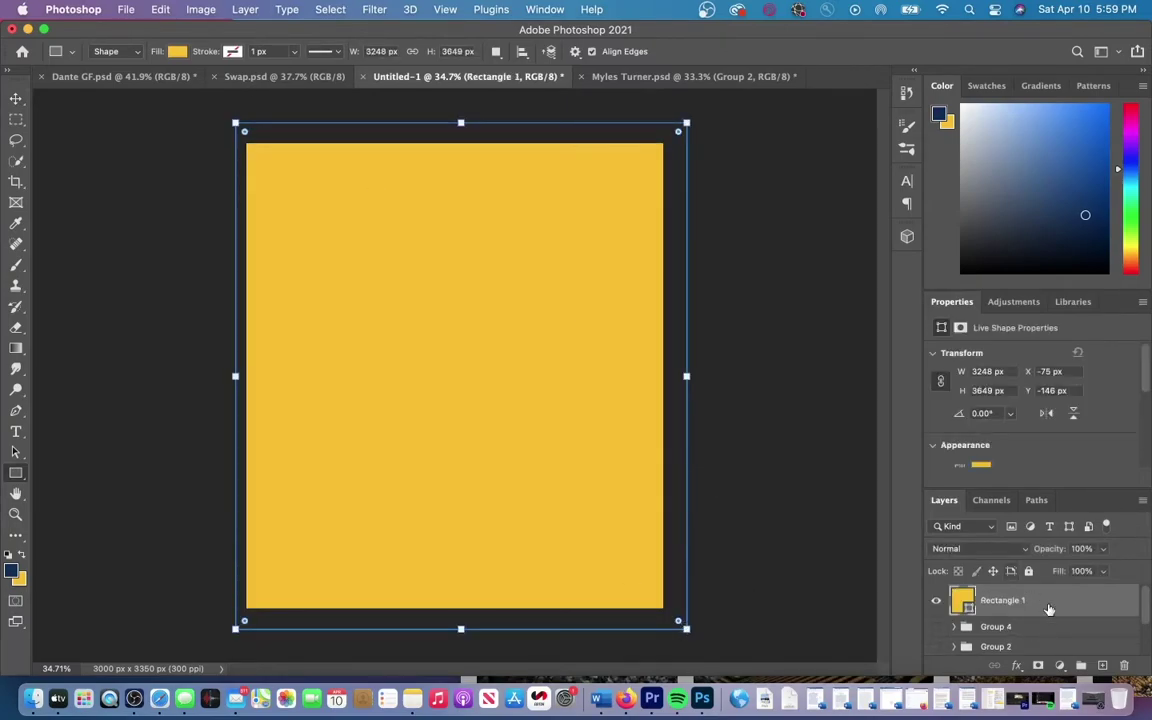
left_click(1101, 665)
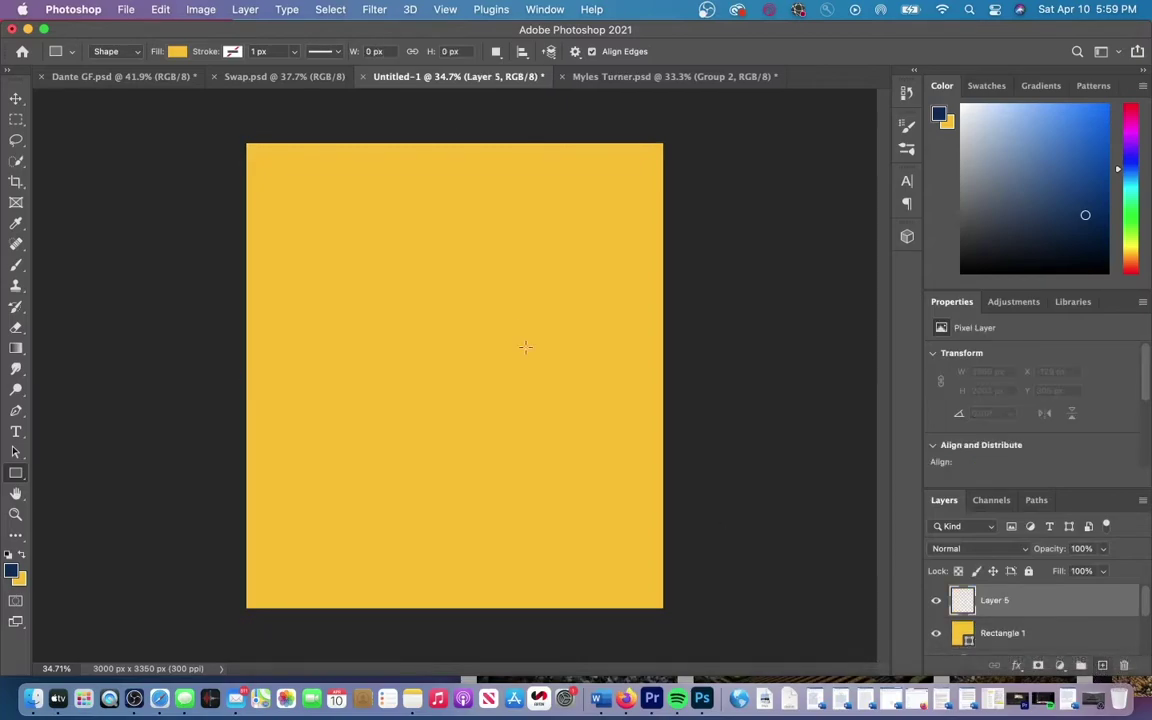
Step: Draw a horizontal bar about 4227 × 207 px across the lower canvas and fill it with the navy foreground color
left_click_drag(153, 518, 740, 545)
left_click(172, 51)
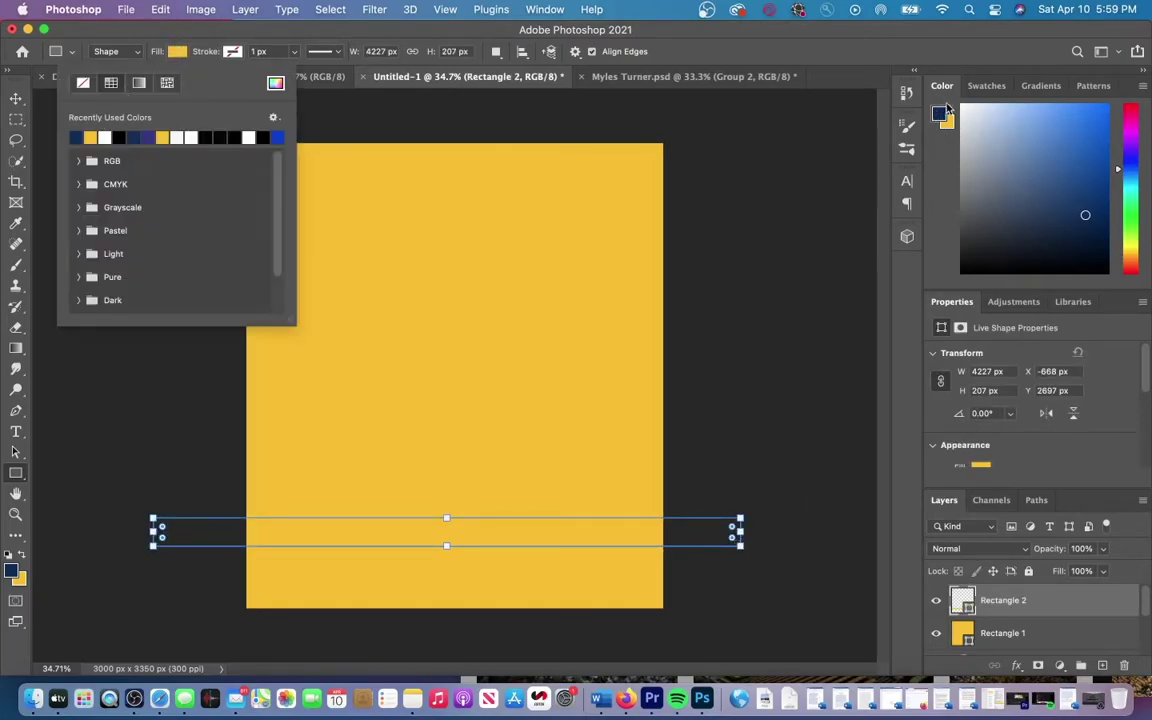
left_click(276, 82)
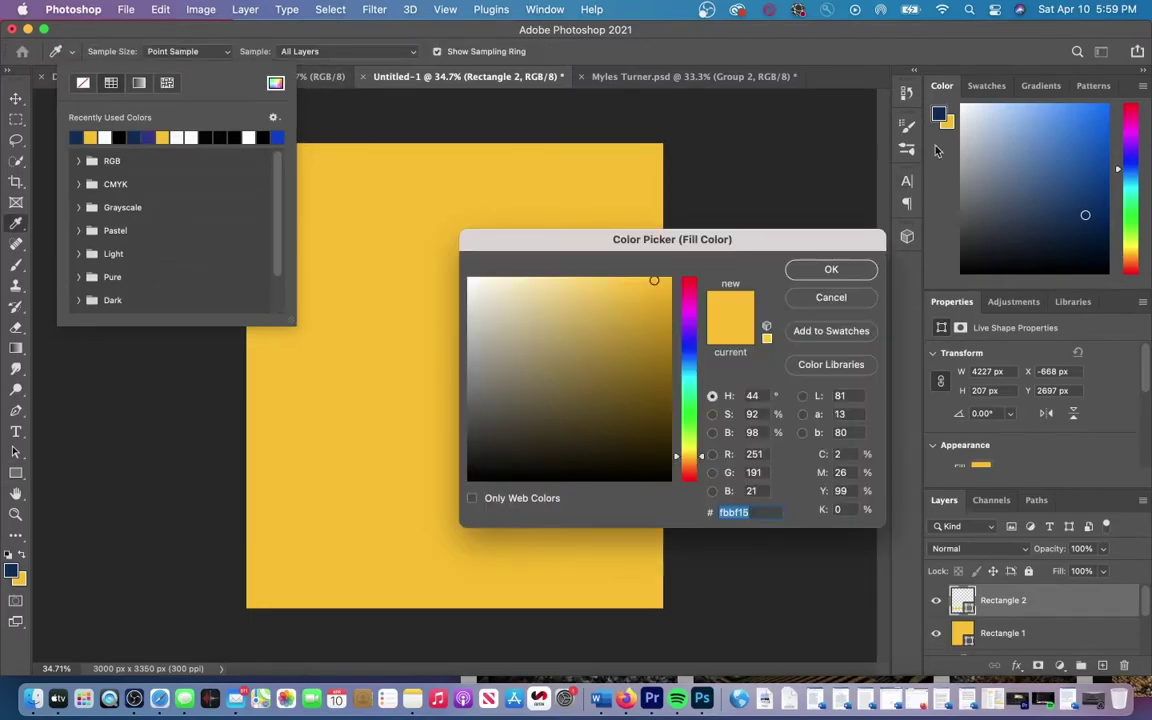
left_click(946, 104)
left_click(836, 271)
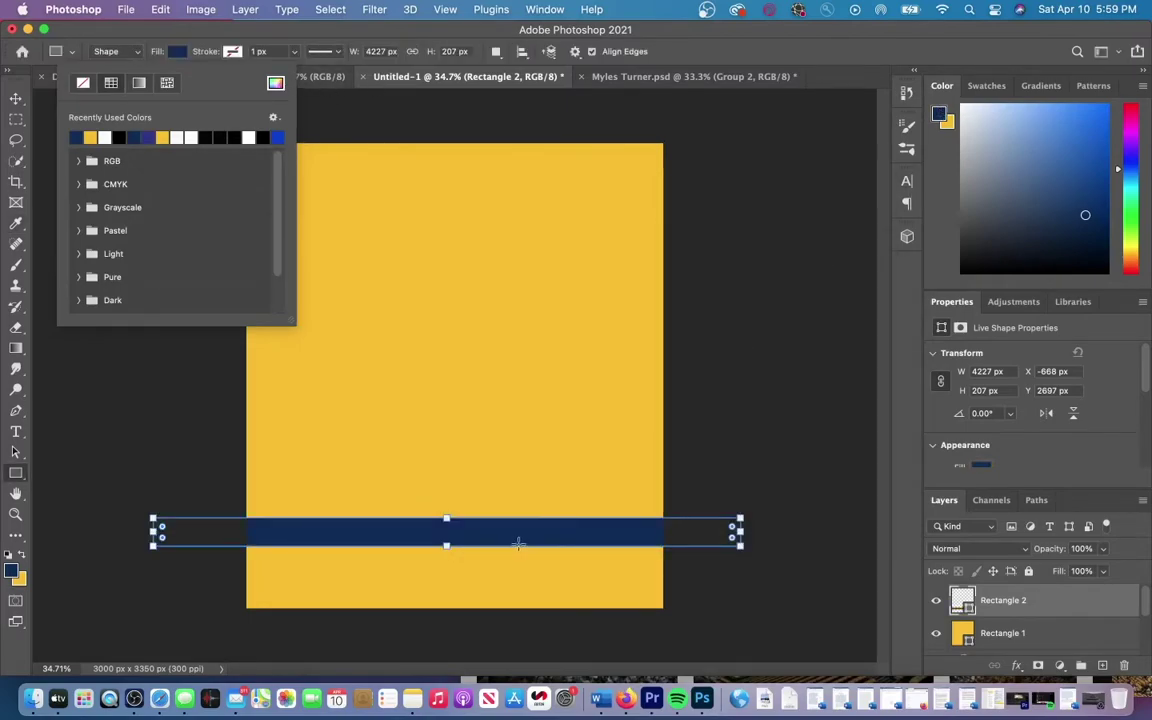
Step: Tilt the navy bar about 19.3°, enlarge it to about 5707 px long and place it across the canvas's lower-left corner
left_click(14, 97)
left_click_drag(750, 512, 826, 643)
left_click_drag(611, 592, 558, 646)
key("Return")
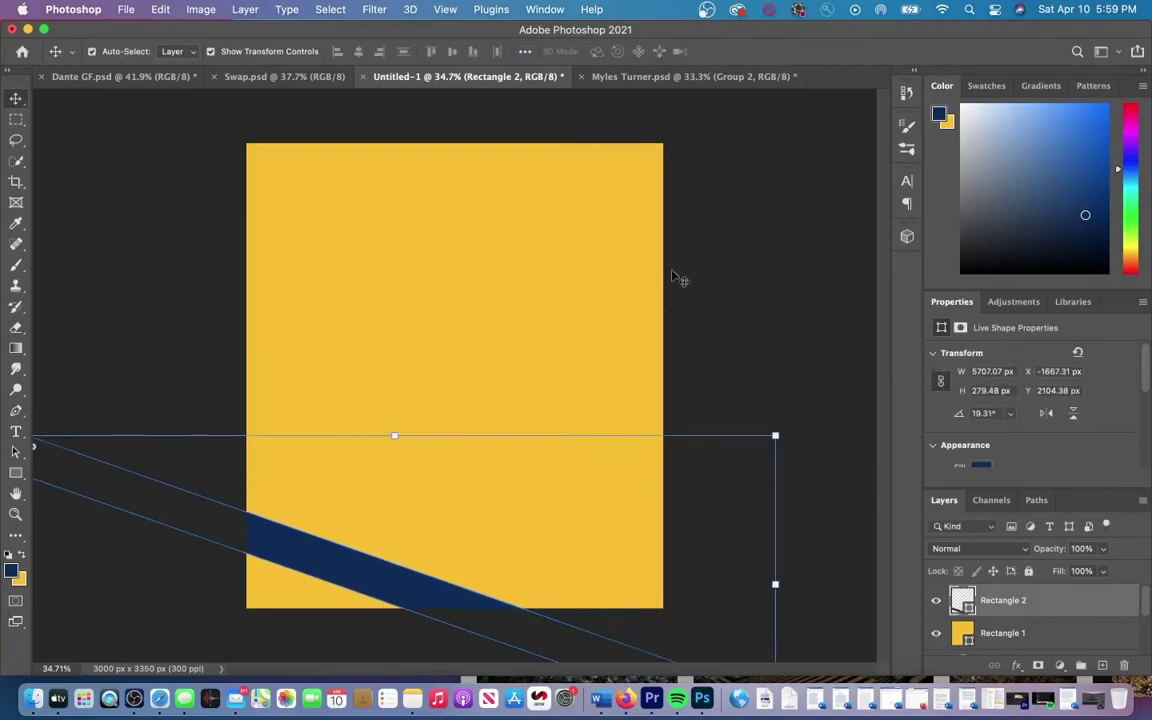
Step: Duplicate the diagonal stripe, enlarge the copy to about 733 px thick and place it as a wide band just above the original
key("super+minus")
key("super+j")
left_click_drag(684, 418, 891, 334)
left_click_drag(515, 334, 622, 69)
left_click_drag(496, 364, 461, 487)
left_click(811, 51)
Step: Duplicate both diagonal navy stripes and move the copies to the canvas's upper-right corner
left_click(1040, 631, "shift")
right_click(1044, 633)
left_click(868, 104)
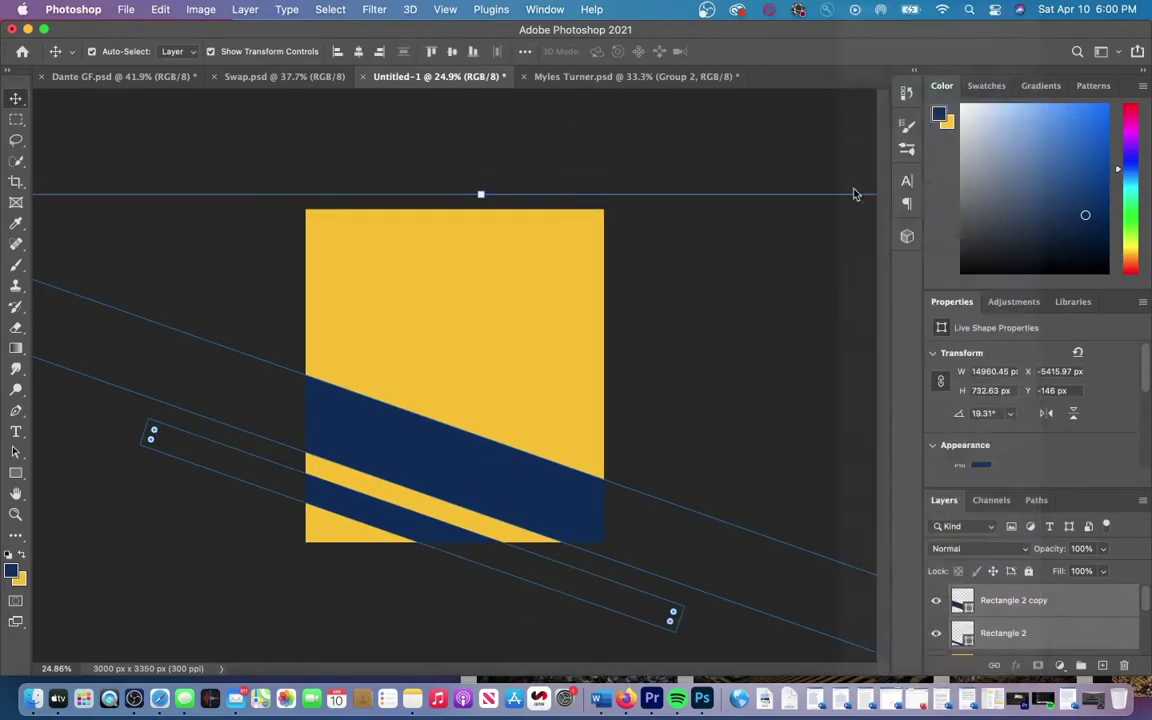
left_click(728, 294)
key("ctrl+t")
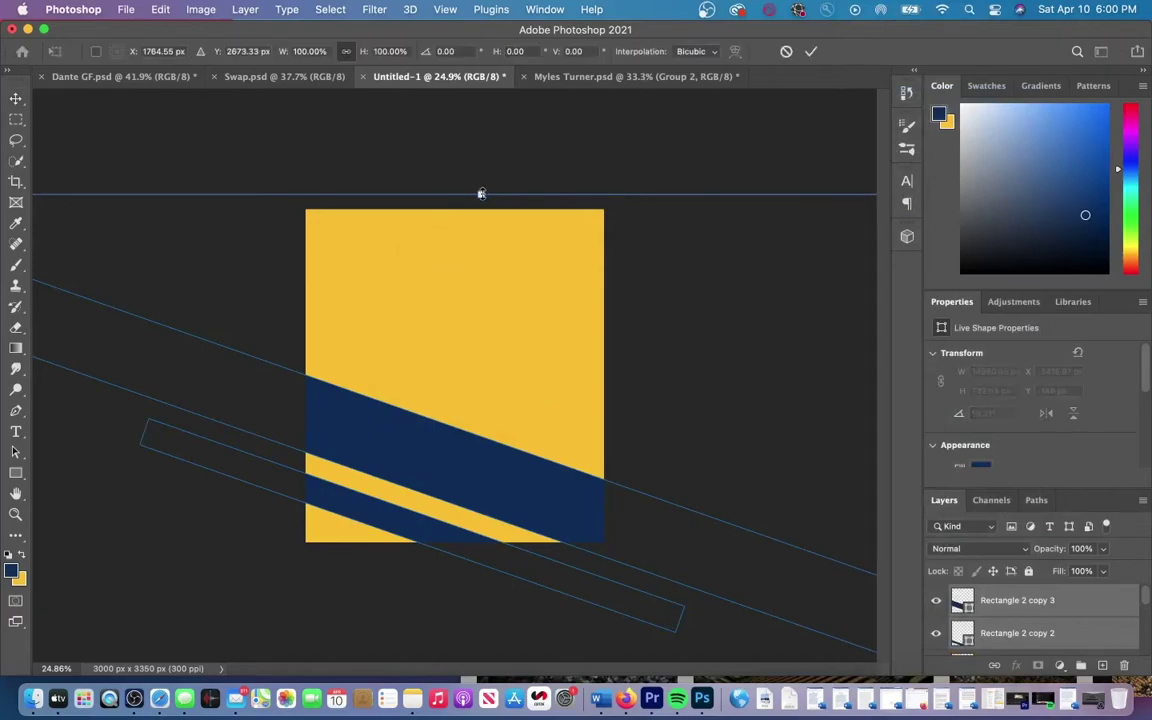
left_click_drag(480, 425, 626, 175)
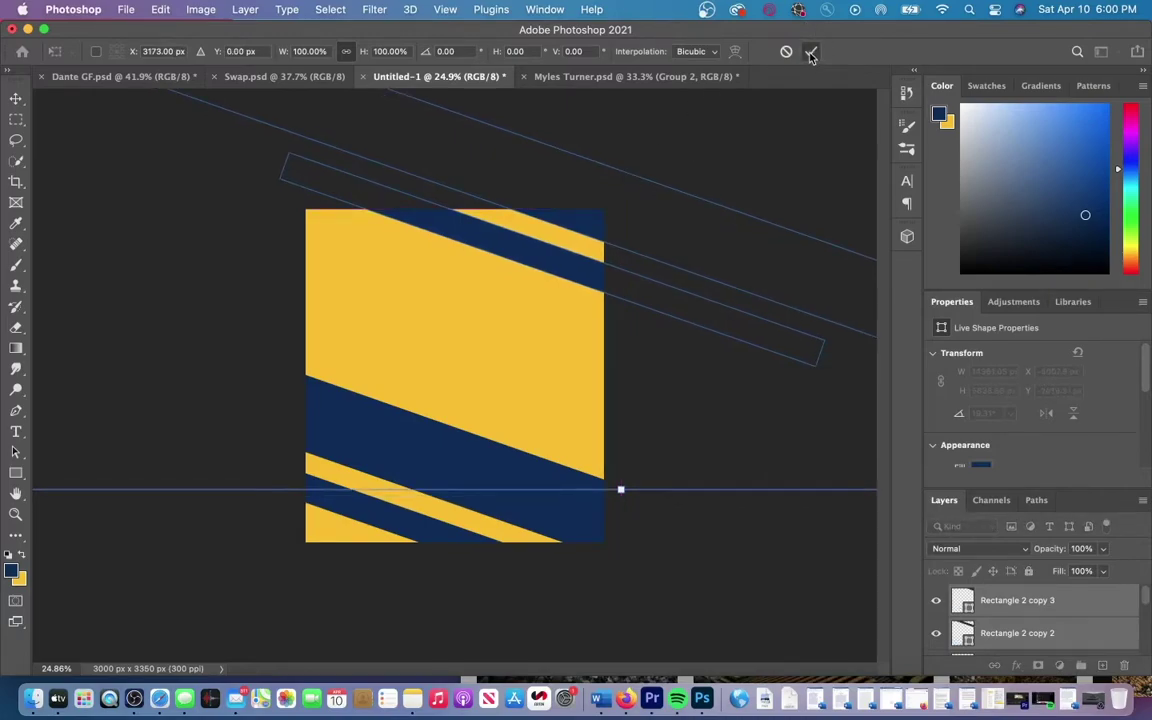
left_click(811, 51)
Step: Add the white text GAMEDAY on the yellow area of the canvas
scroll(606, 288, "down", 1)
scroll(606, 288, "up", 3)
key("t")
left_click(379, 313)
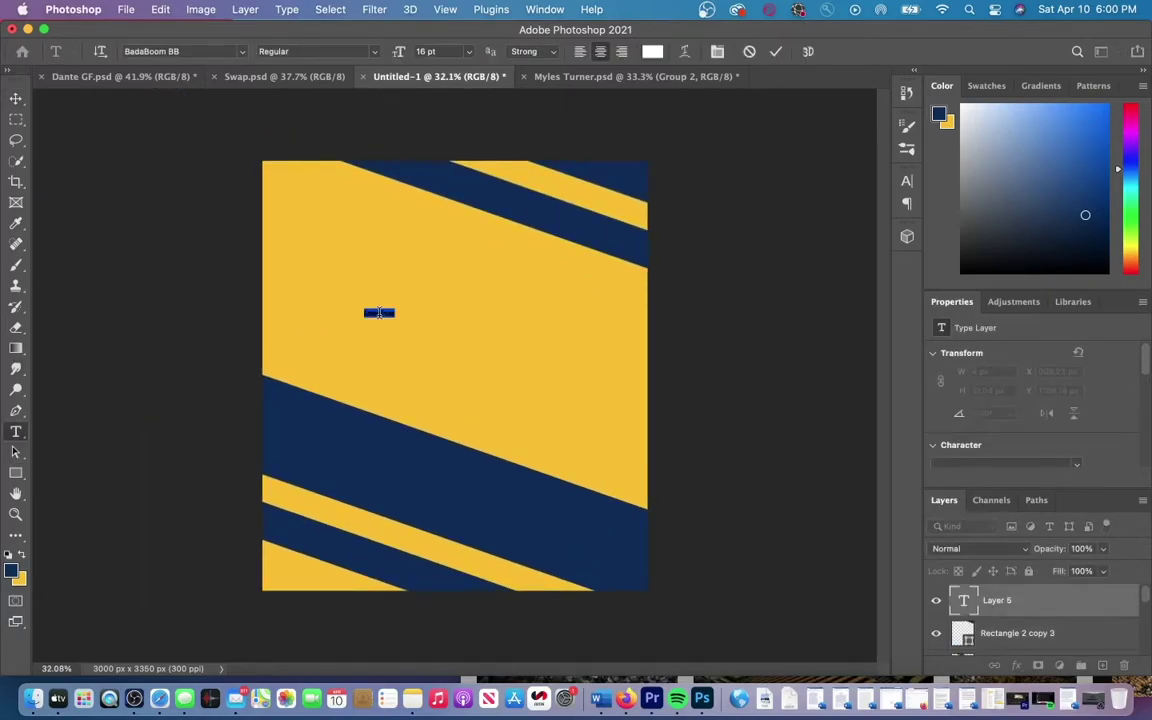
key("BackSpace")
Step: Scale the GAMEDAY text to about 1378%, tilt it about 18.6° and place it over the wide navy band
left_click(16, 98)
left_click_drag(406, 316, 405, 362)
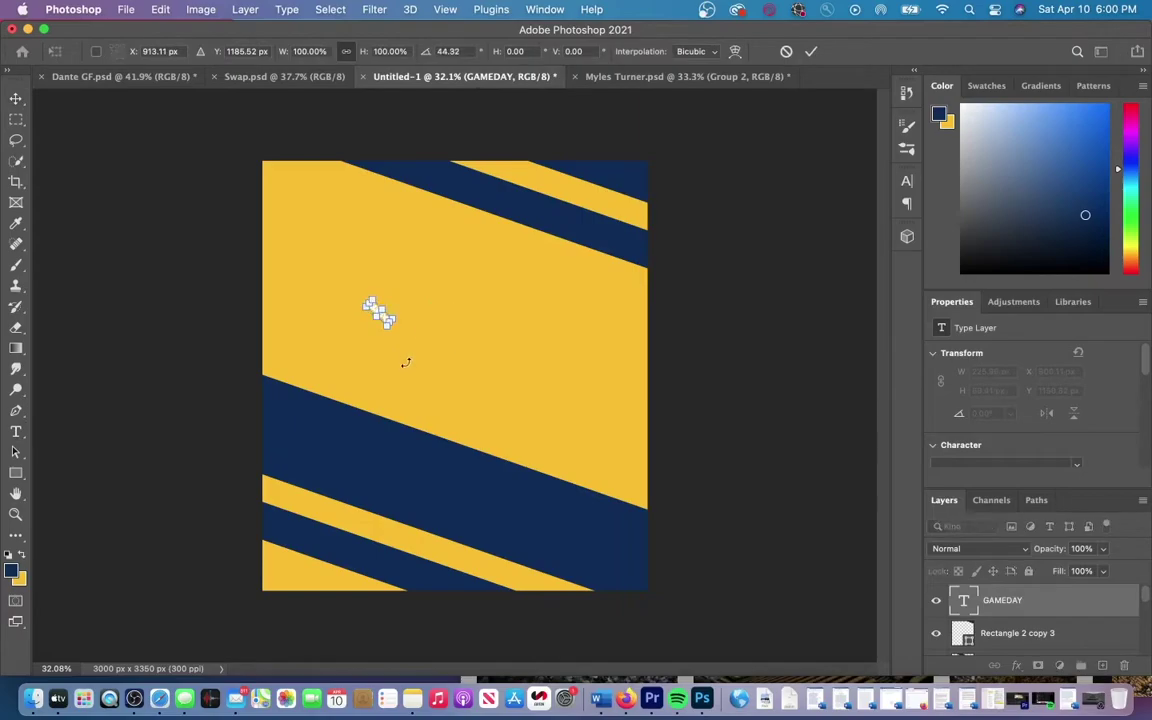
left_click_drag(395, 318, 716, 272)
left_click_drag(632, 449, 764, 392)
left_click_drag(558, 372, 461, 478)
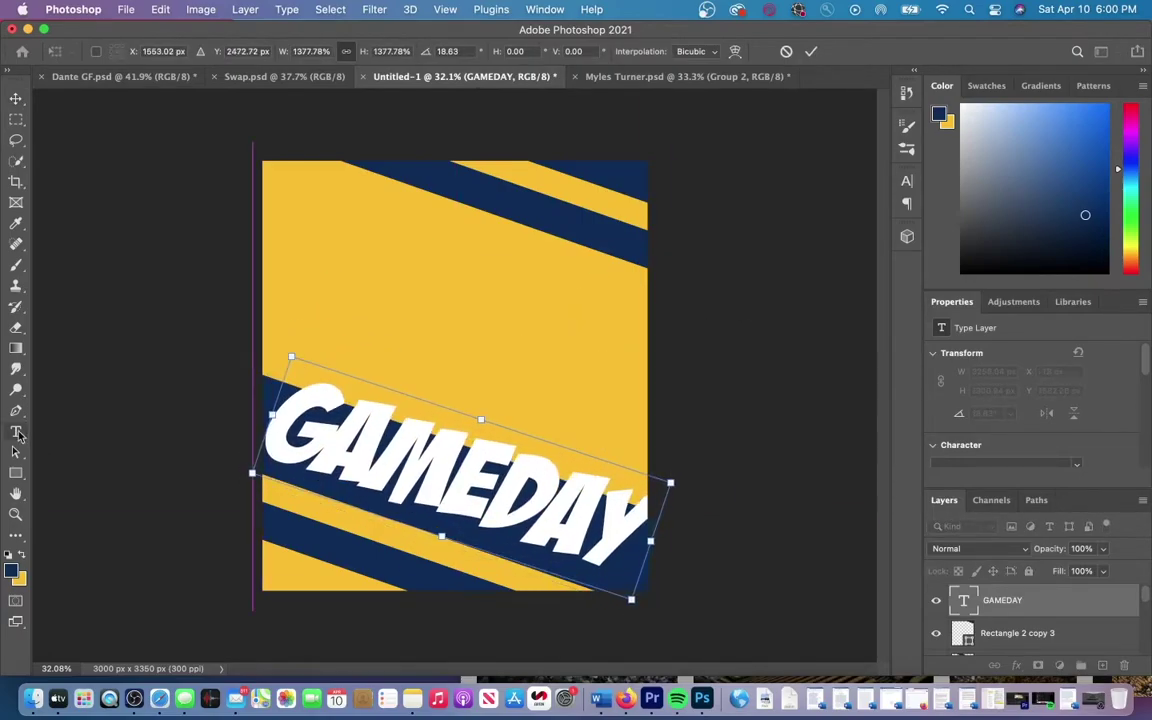
Step: Change the font of the GAMEDAY text to Need for Font
left_click(16, 431)
double_click(430, 460)
left_click(242, 51)
scroll(230, 440, "down", 20)
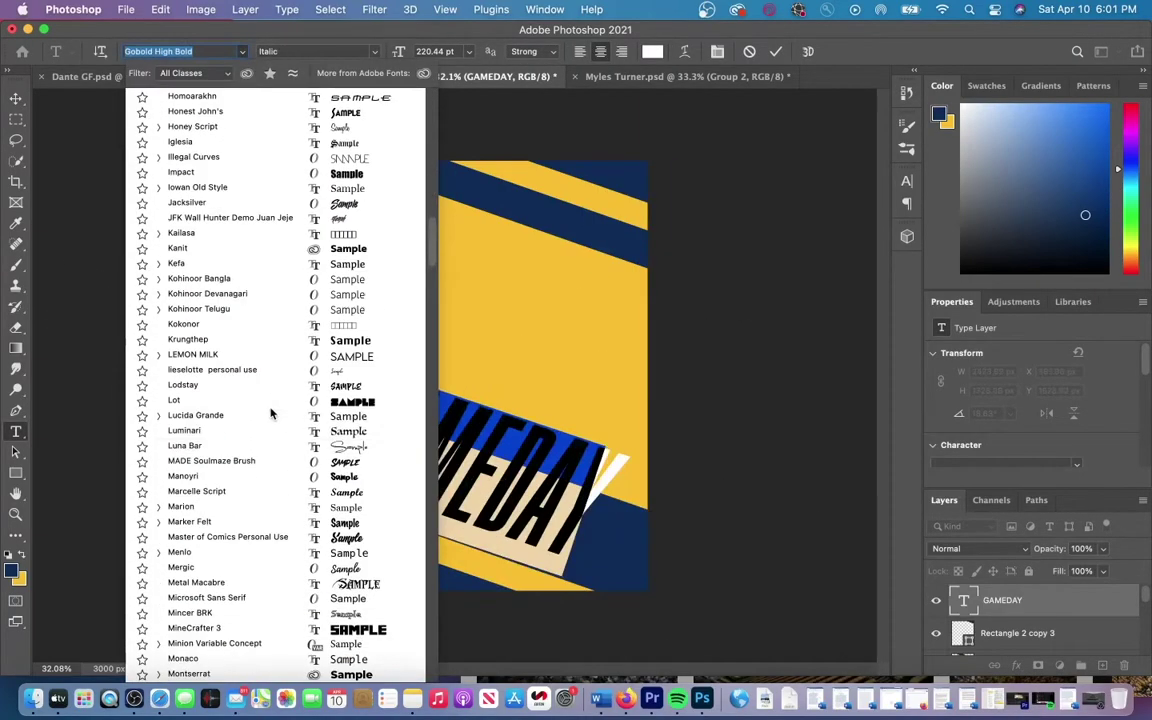
left_click(253, 461)
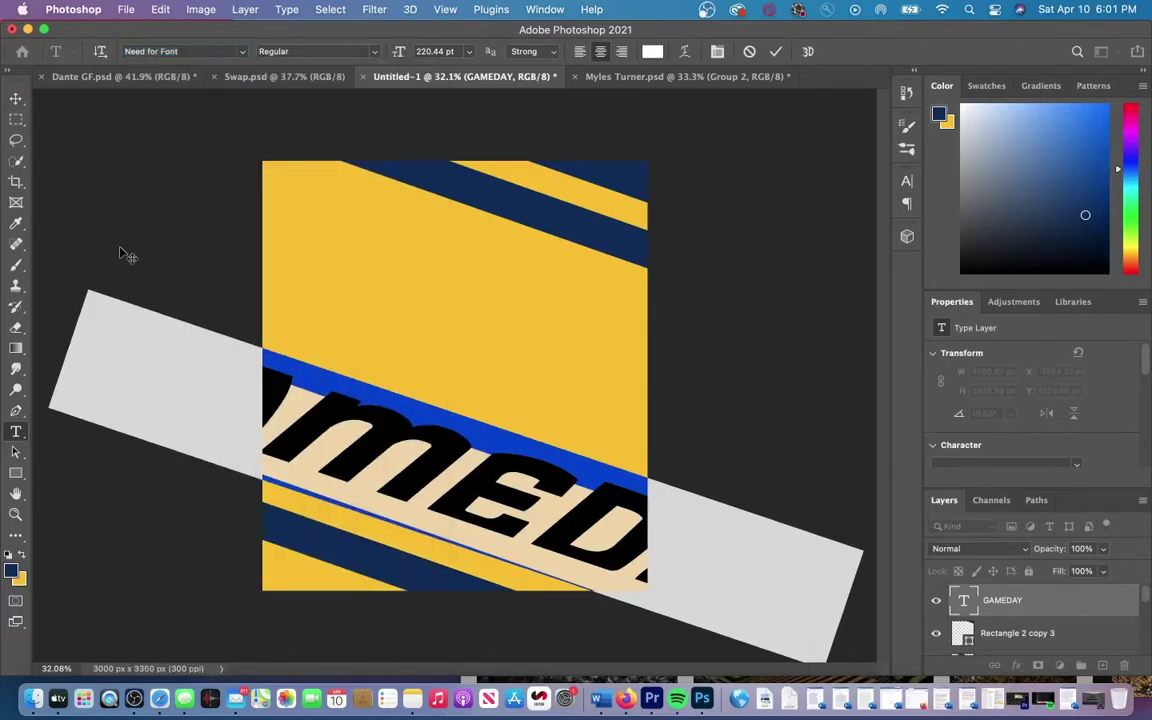
Step: Shrink the GAMEDAY text to about 3753 px wide and position it within the wide navy band
left_click(16, 98)
key("super+t")
mouse_move(100, 327)
left_mouse_down()
mouse_move(175, 347)
mouse_move(105, 347)
left_mouse_up()
scroll(175, 347, "down", 3)
left_click_drag(703, 332, 604, 376)
key("Return")
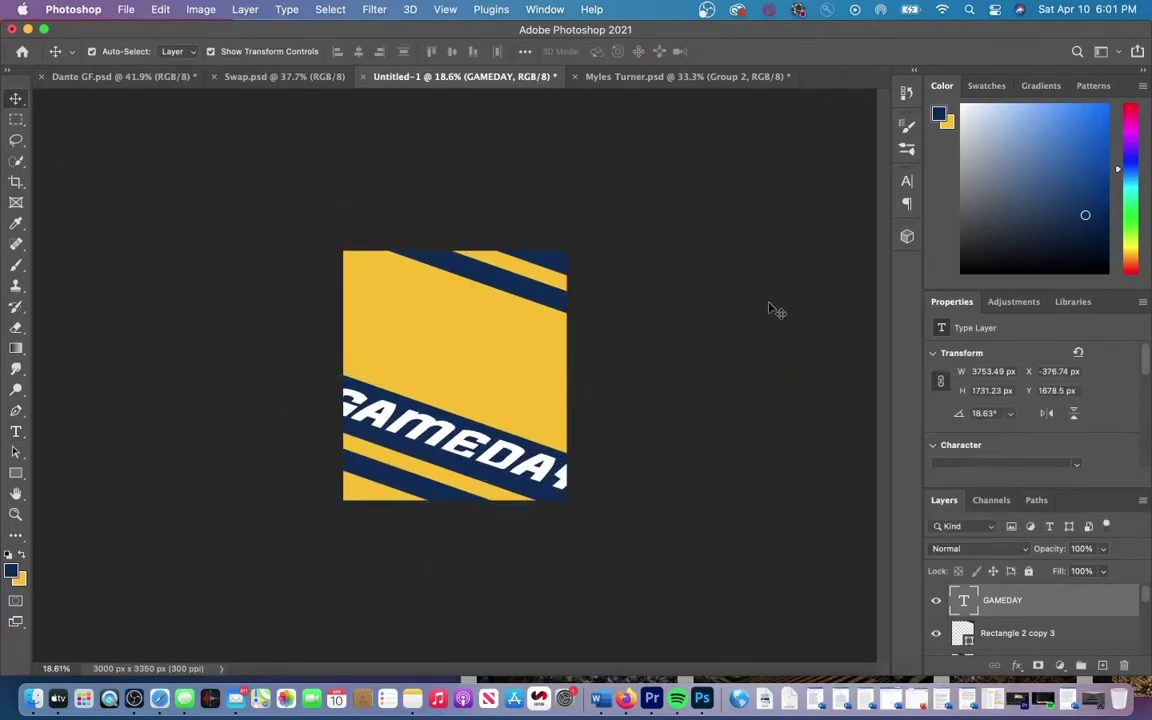
Step: Fine-tune the GAMEDAY text to about 3992 px wide with a 19.59° tilt, aligned with the navy band
scroll(775, 310, "up", 3)
left_click_drag(712, 386, 734, 376)
left_click_drag(866, 67, 874, 75)
key("Return")
Step: Duplicate the GAMEDAY text layer and give the copy a 6 px inside stroke
key("super+j")
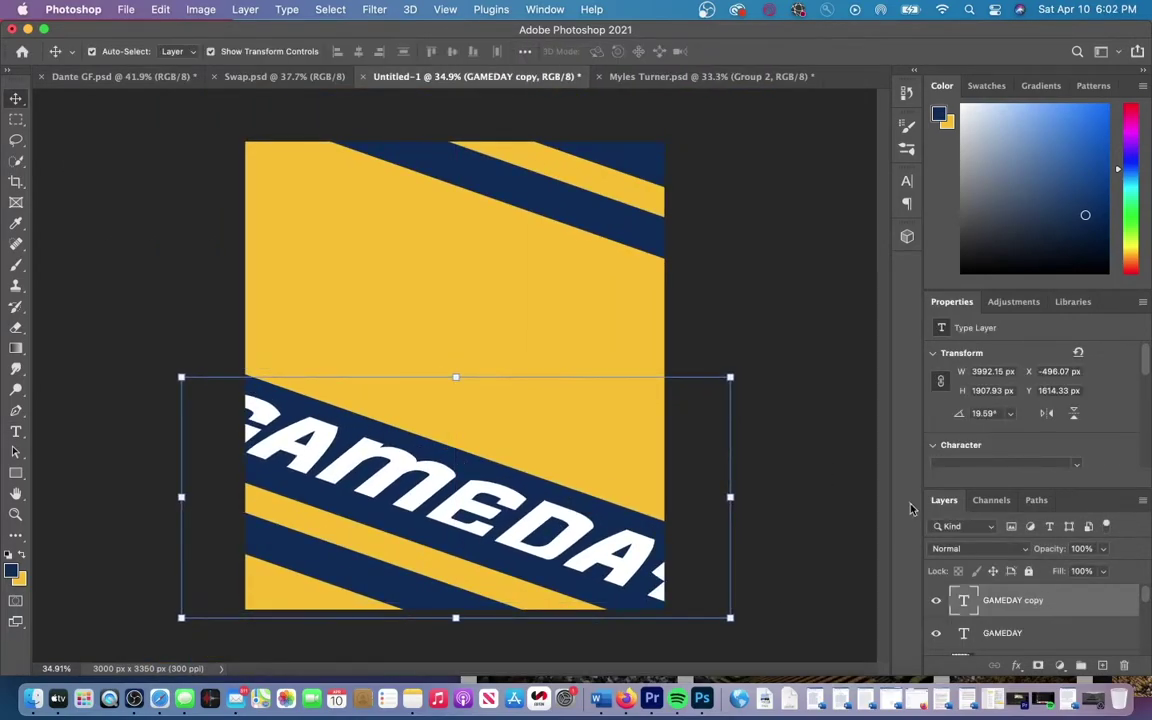
double_click(1078, 598)
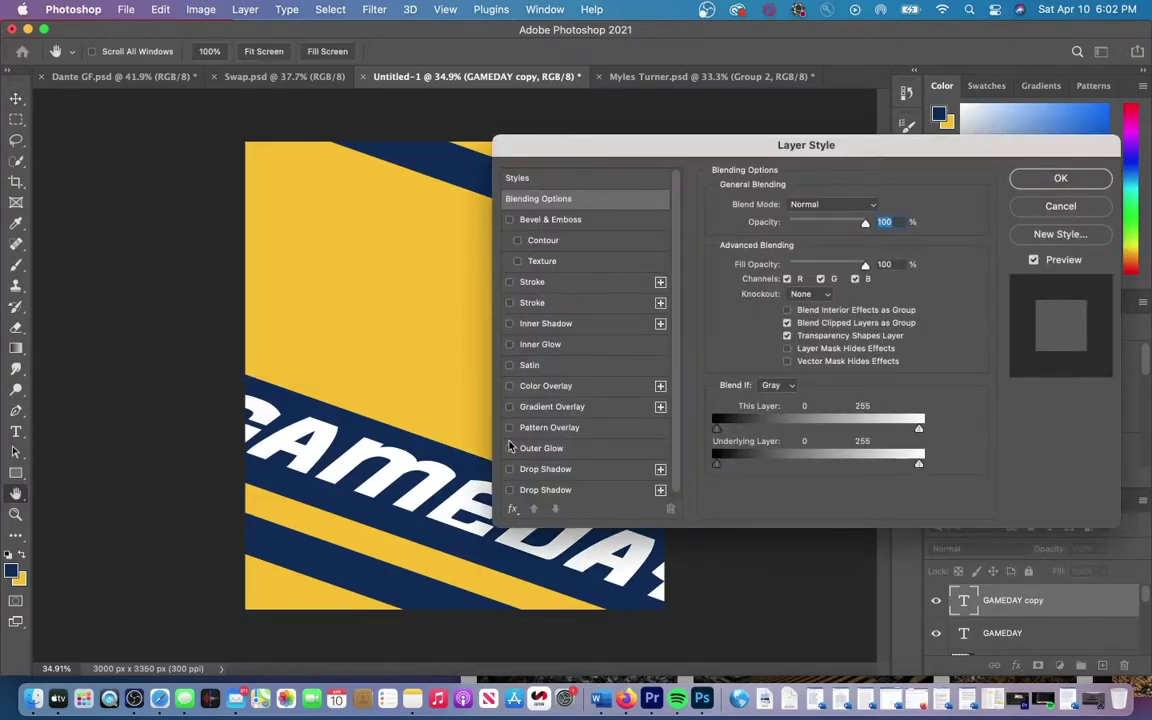
left_click(509, 303)
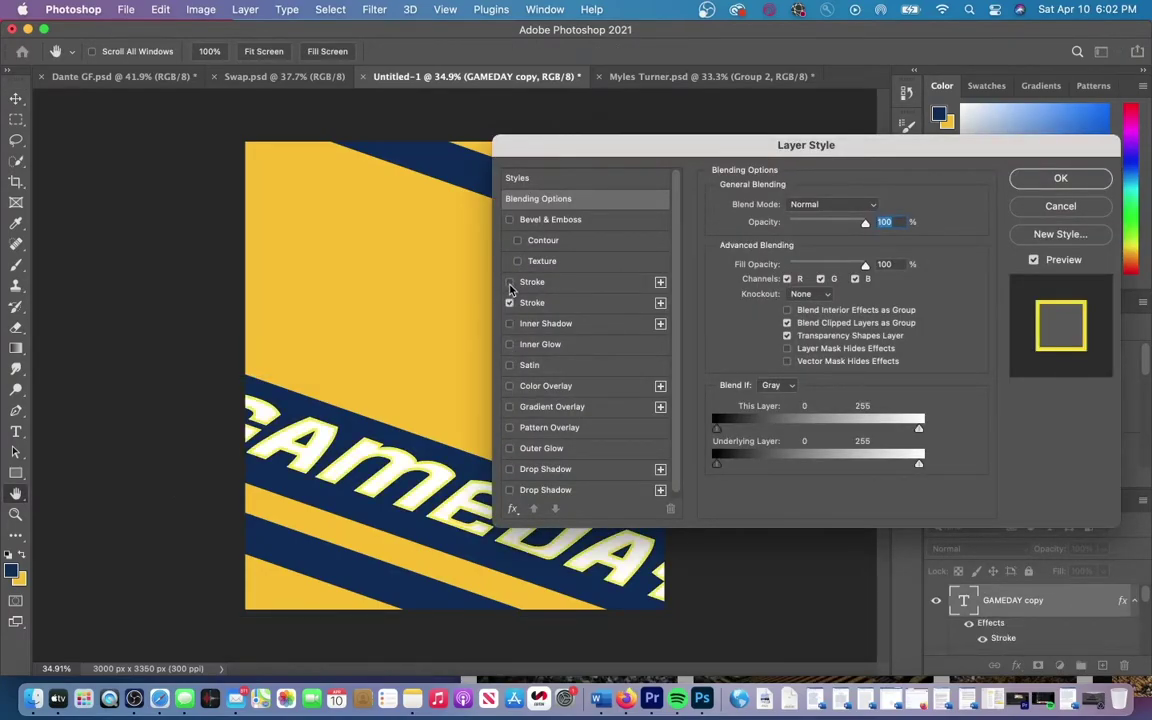
left_click(550, 306)
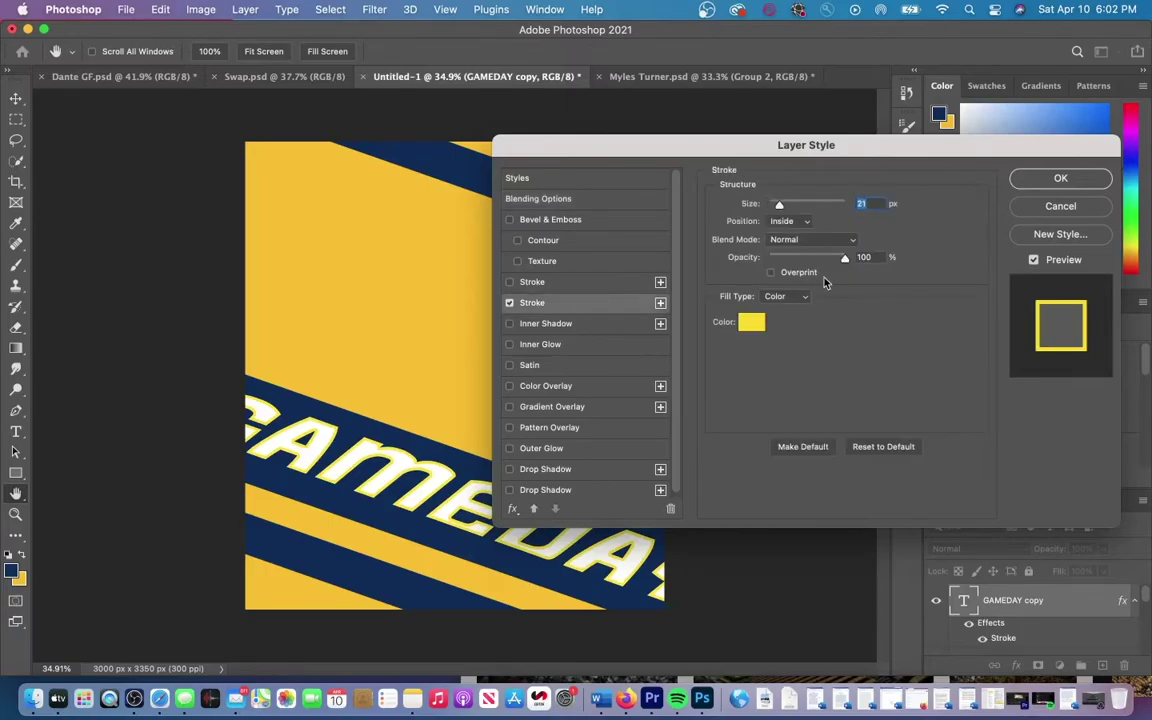
left_click_drag(779, 204, 769, 205)
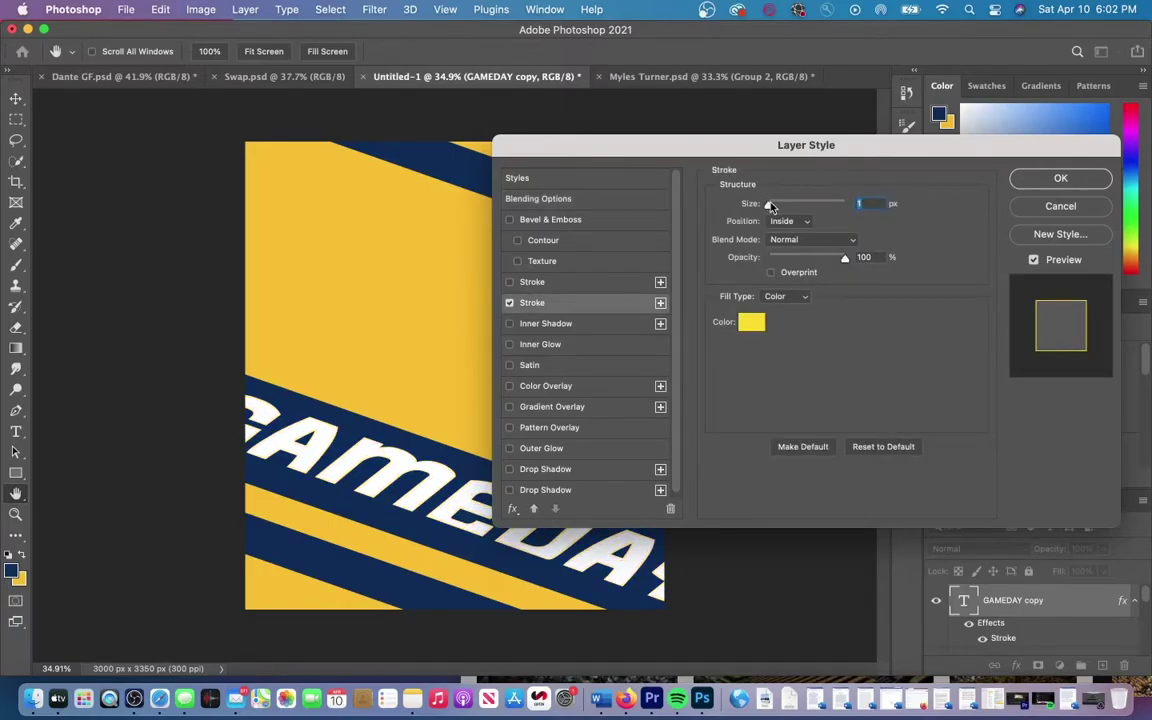
Step: Set the stroke color of the GAMEDAY copy to near-white fdfdfc and apply the layer style
left_click(752, 321)
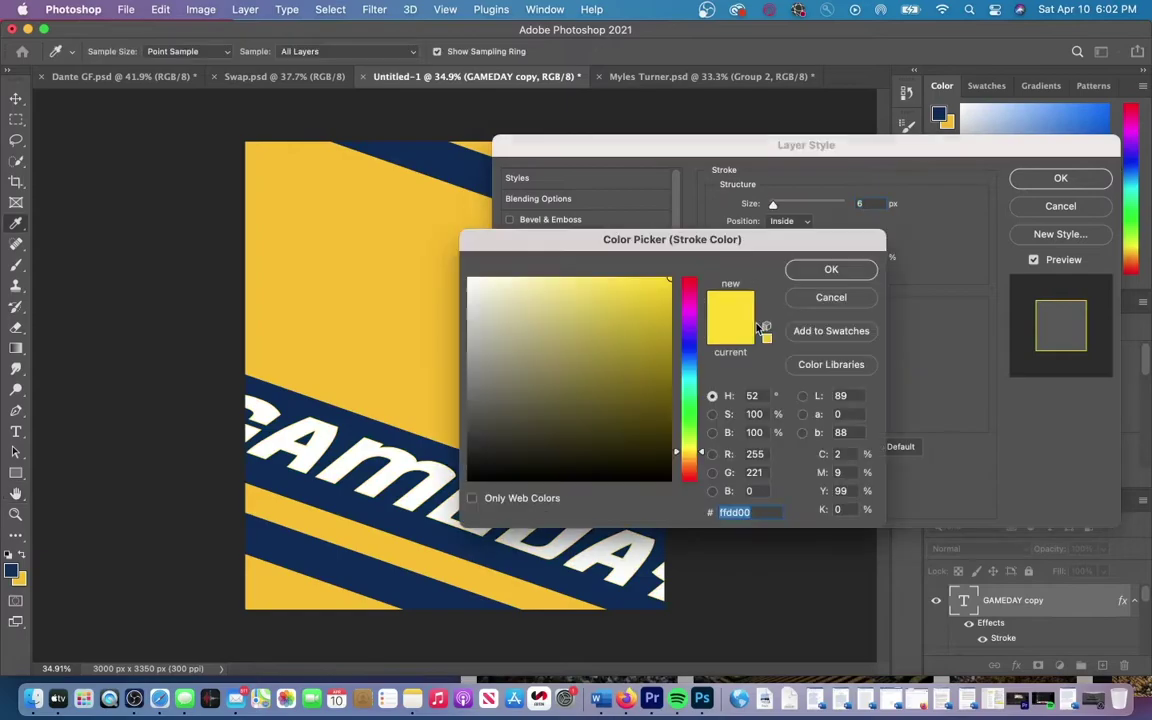
left_click(468, 279)
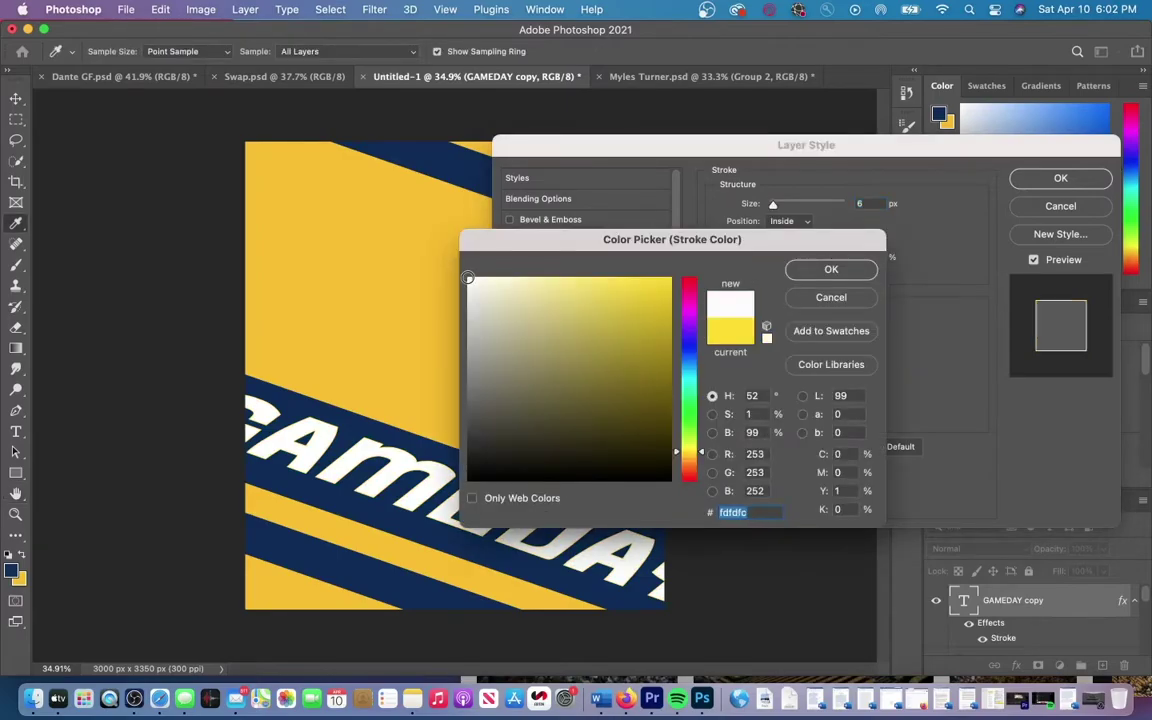
left_click(831, 269)
left_click(1061, 181)
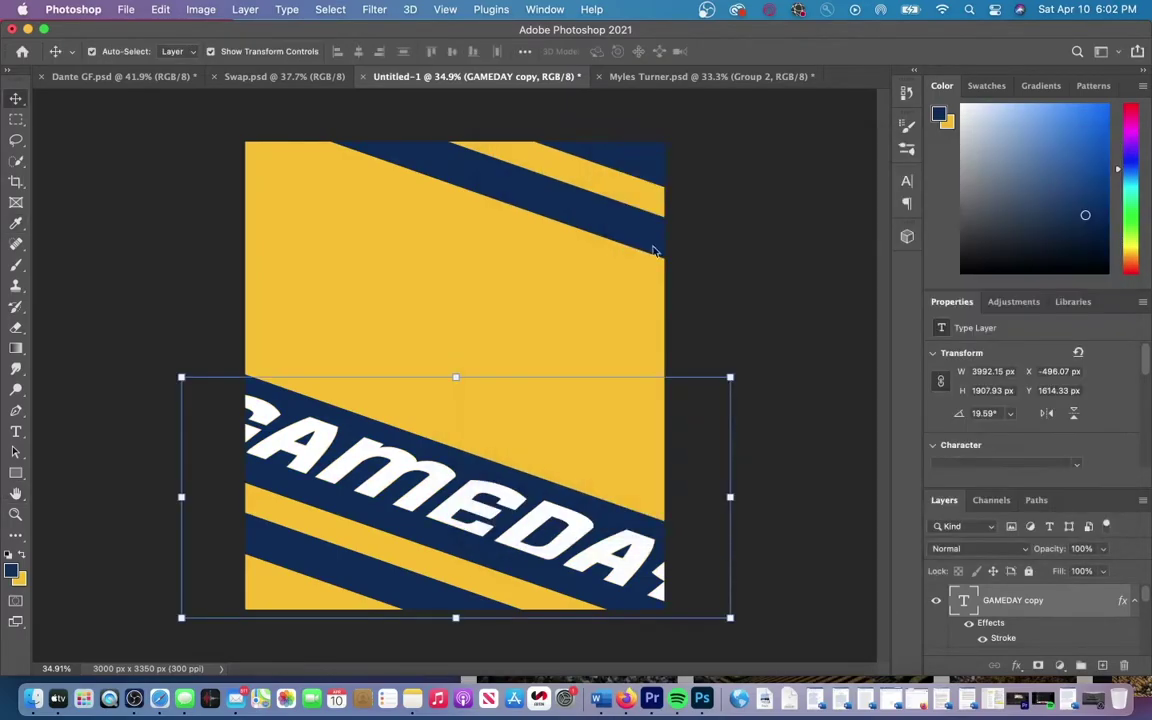
Step: Offset the GAMEDAY copy slightly up and to the right of the original text
key("ctrl+t")
left_click_drag(437, 443, 449, 436)
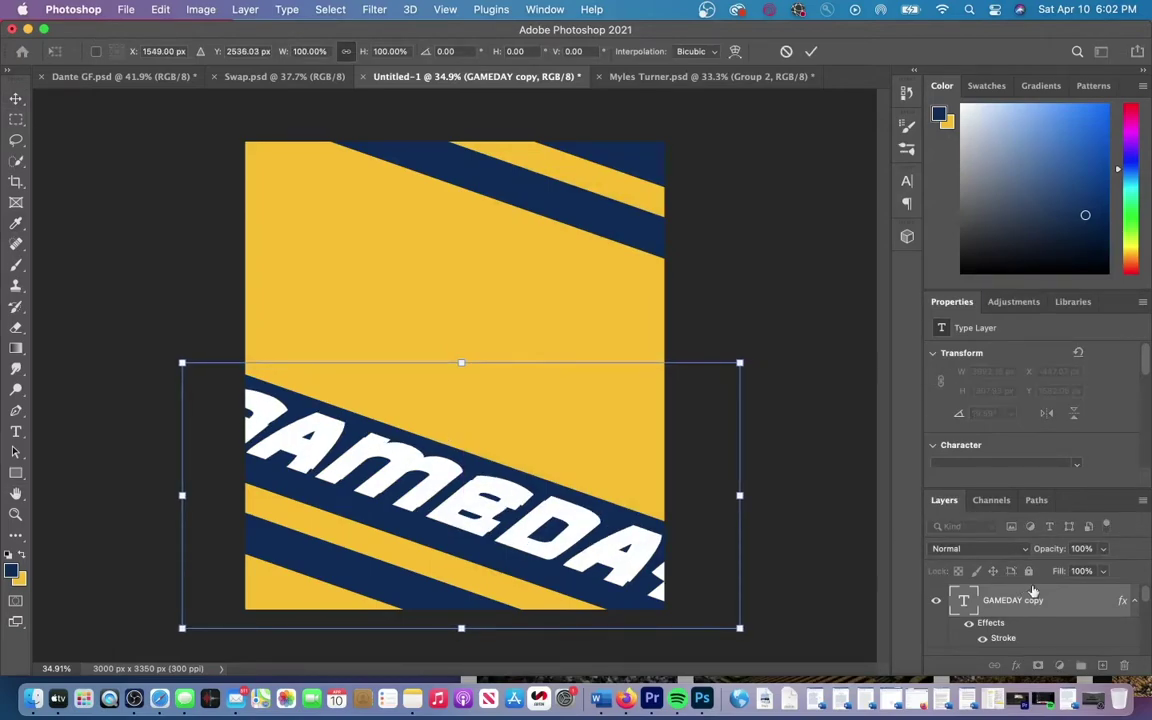
key("Return")
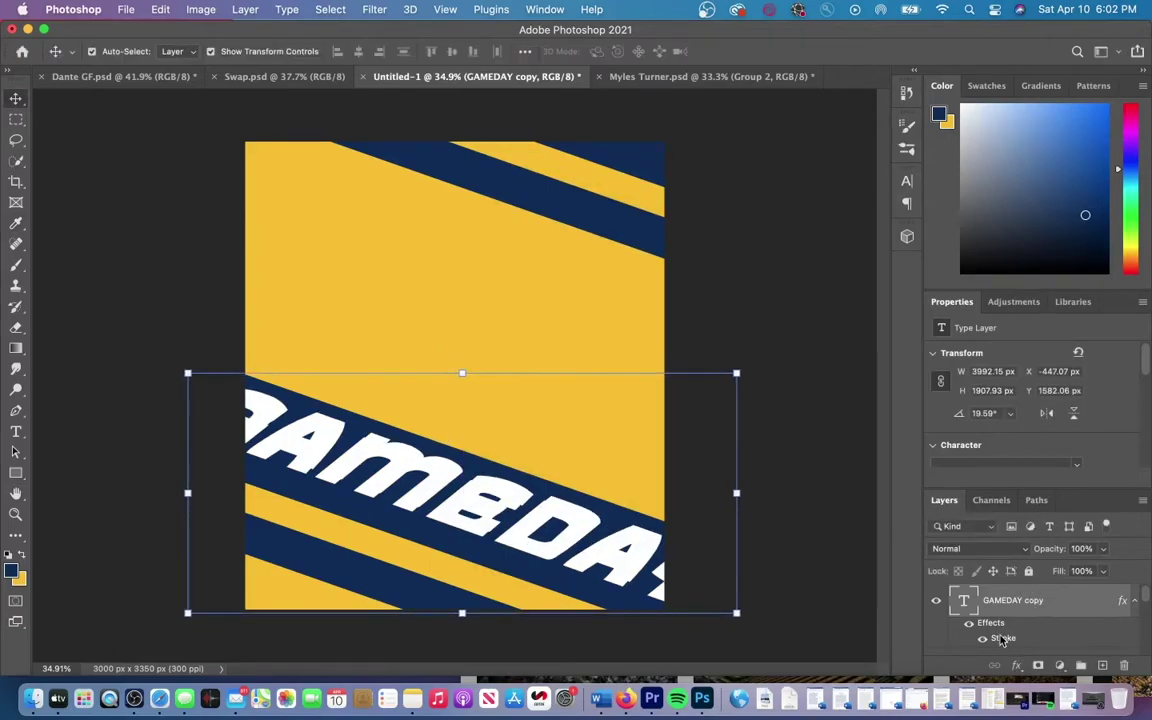
Step: Lower the fill opacity of the GAMEDAY copy to 0% so only its stroke outline shows
double_click(1075, 612)
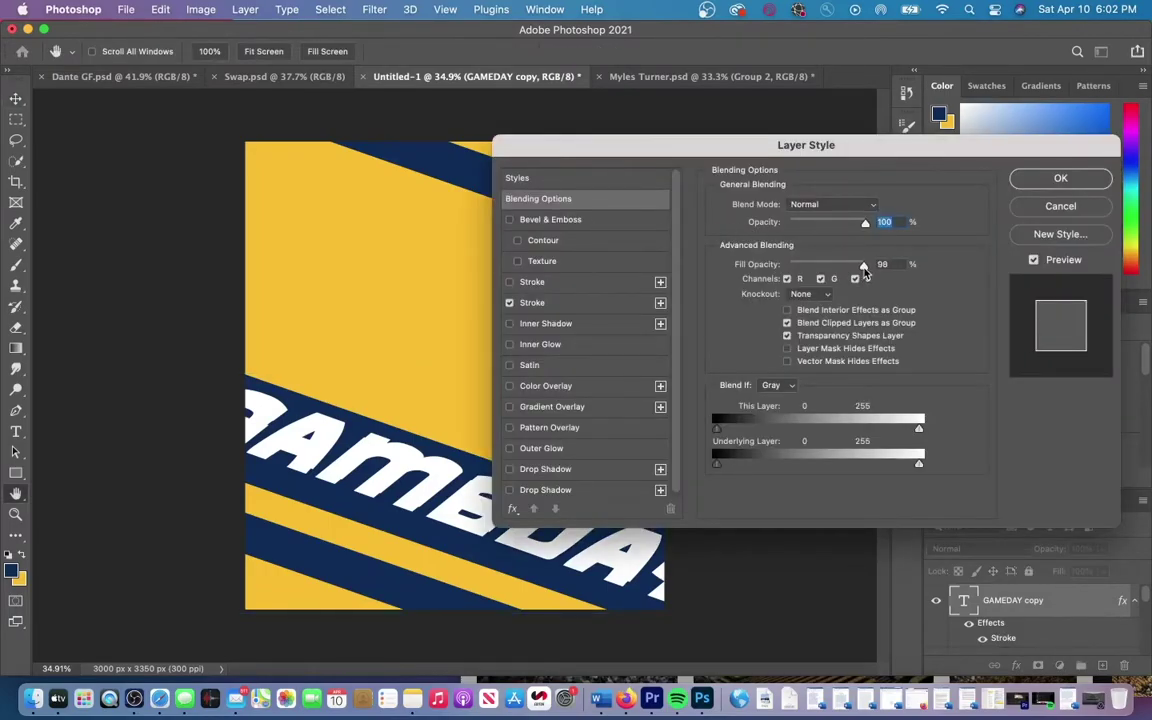
left_click_drag(865, 267, 788, 267)
left_click(1068, 182)
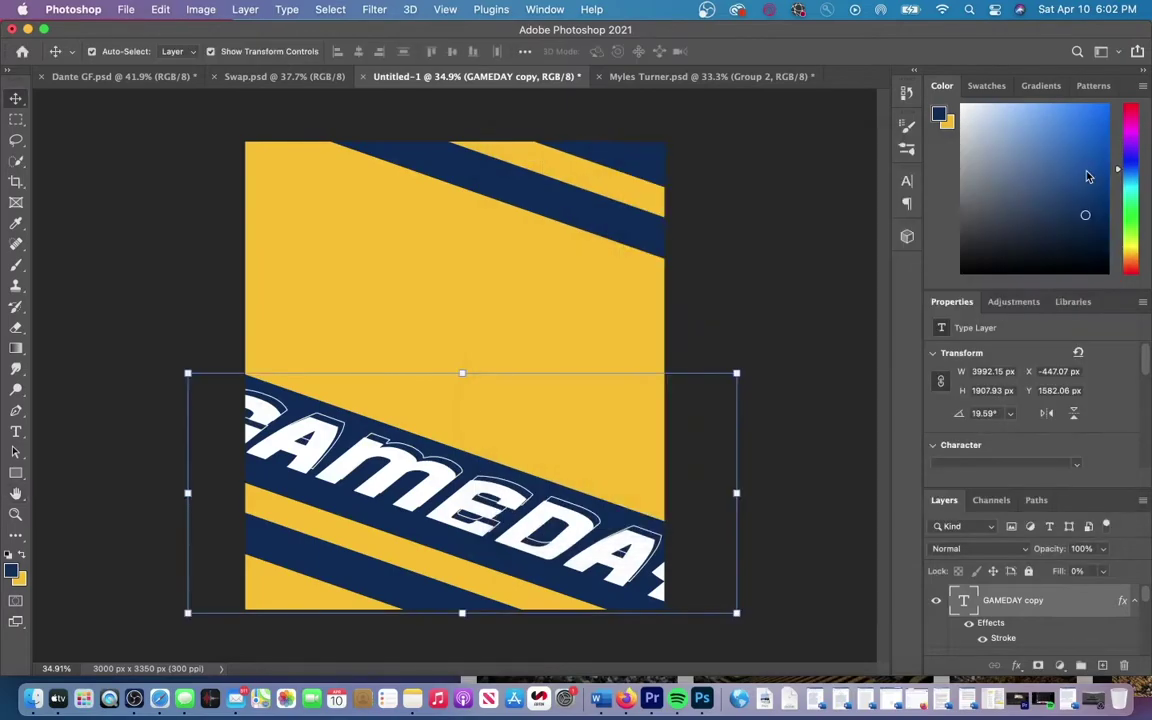
Step: Scale the outlined GAMEDAY copy to about 108% around the solid text
key("ctrl+t")
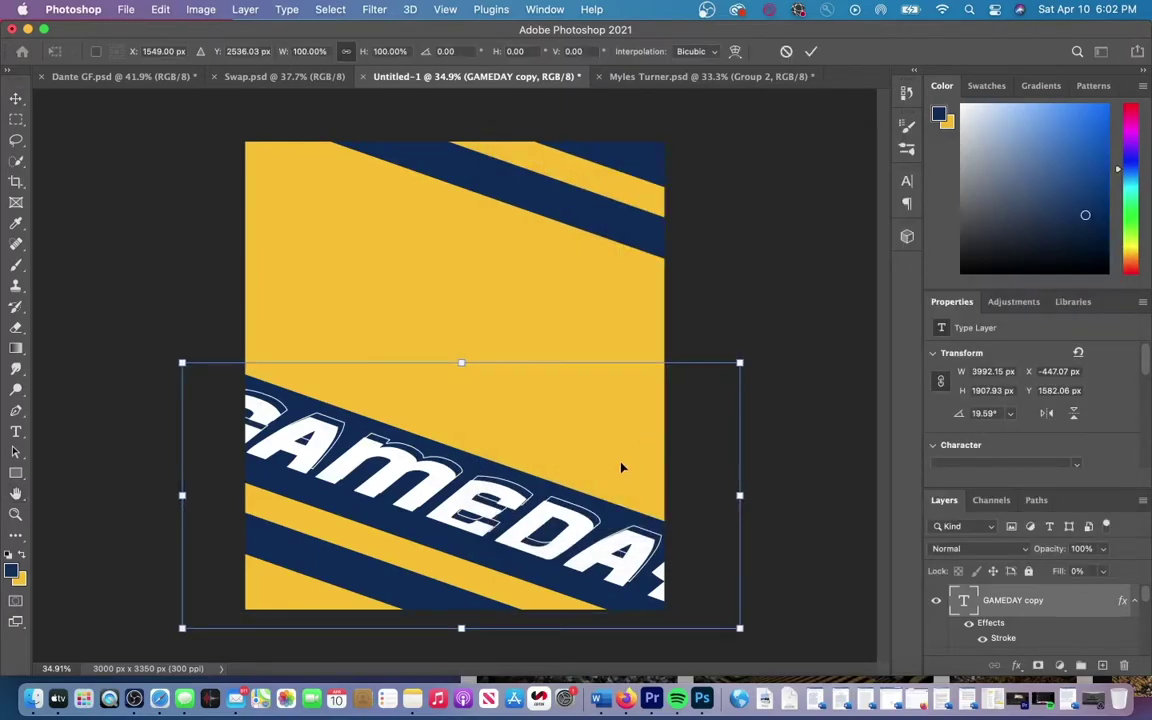
left_click_drag(622, 468, 572, 472)
left_click_drag(709, 375, 751, 347)
left_click(809, 52)
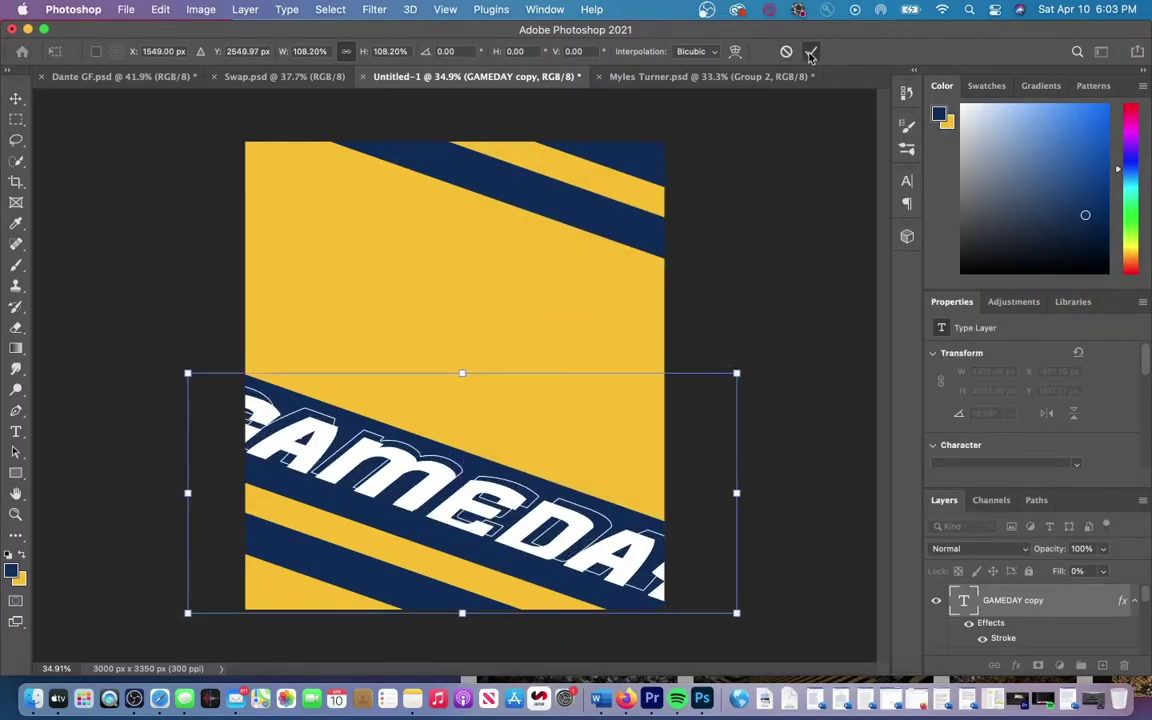
left_click(845, 140)
Step: Add a drop shadow to the wide navy band with 100% opacity, 15 px distance, 117 px size and minimum spread
key("super+0")
scroll(1064, 640, "down", 5)
scroll(1062, 625, "up", 1)
left_click(1062, 604)
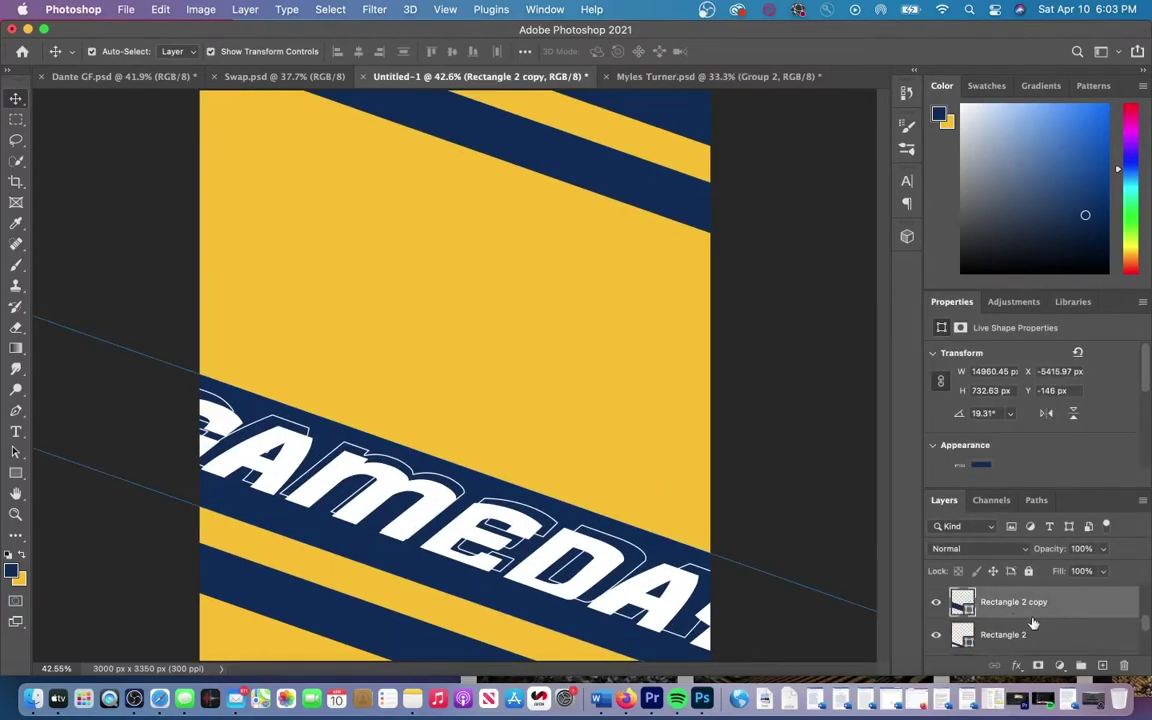
left_click(1016, 666)
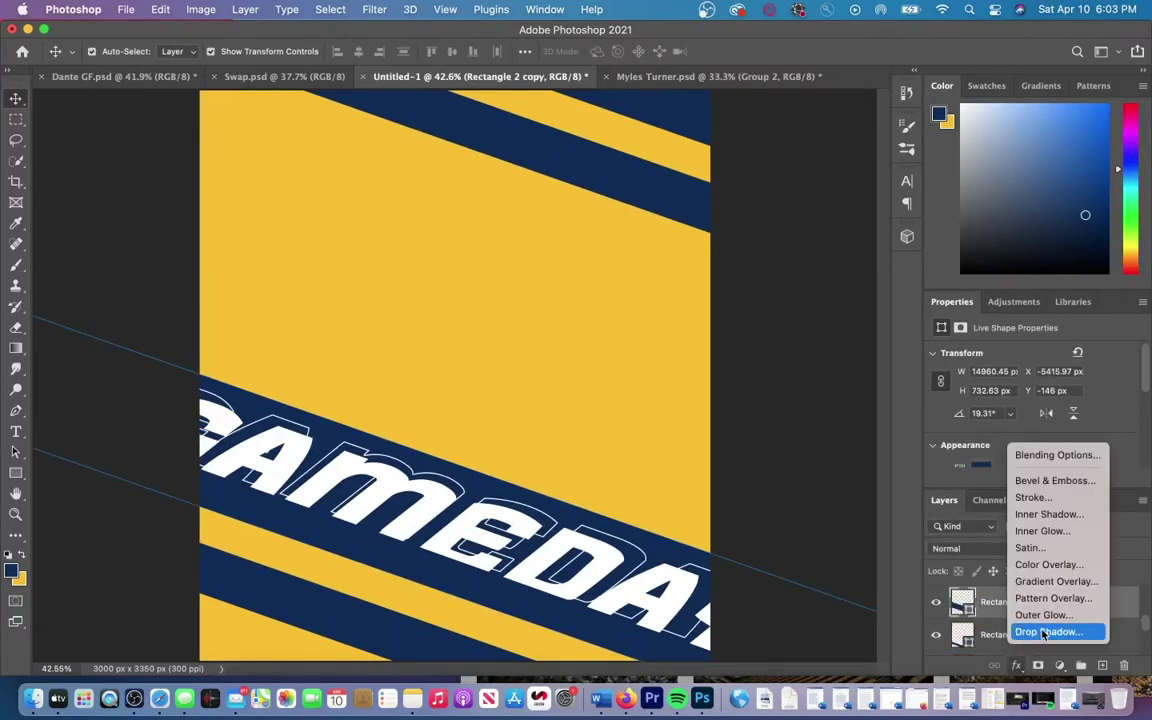
left_click(1043, 632)
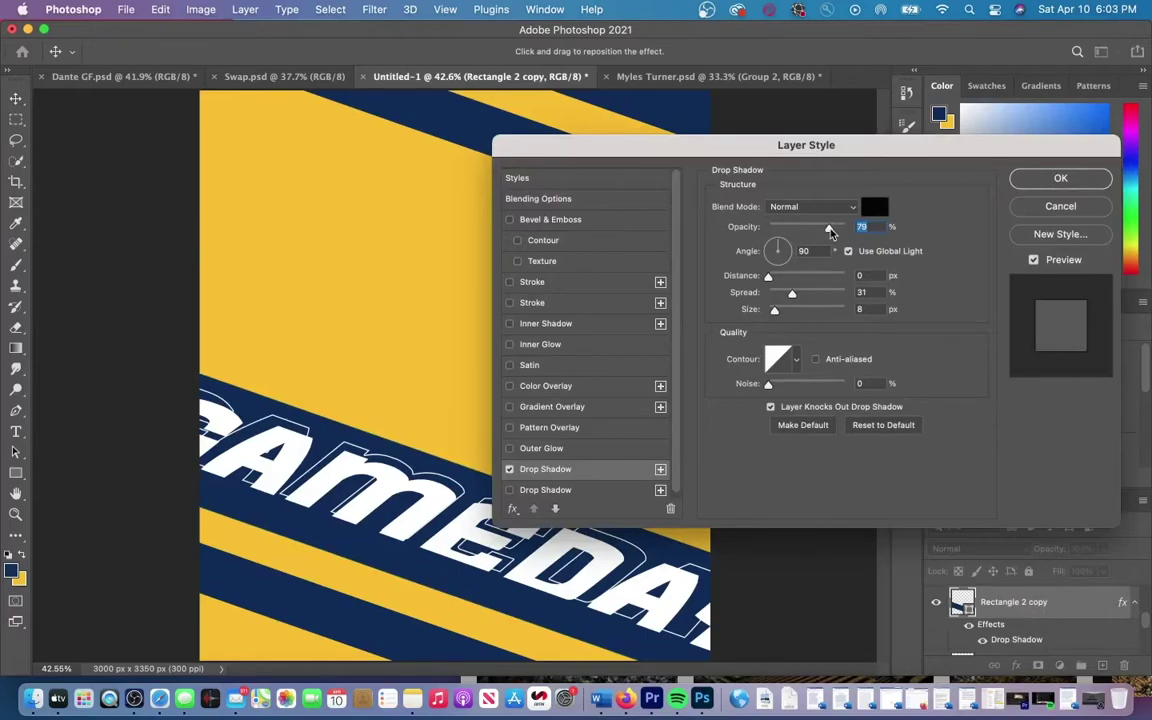
left_click_drag(768, 276, 808, 309)
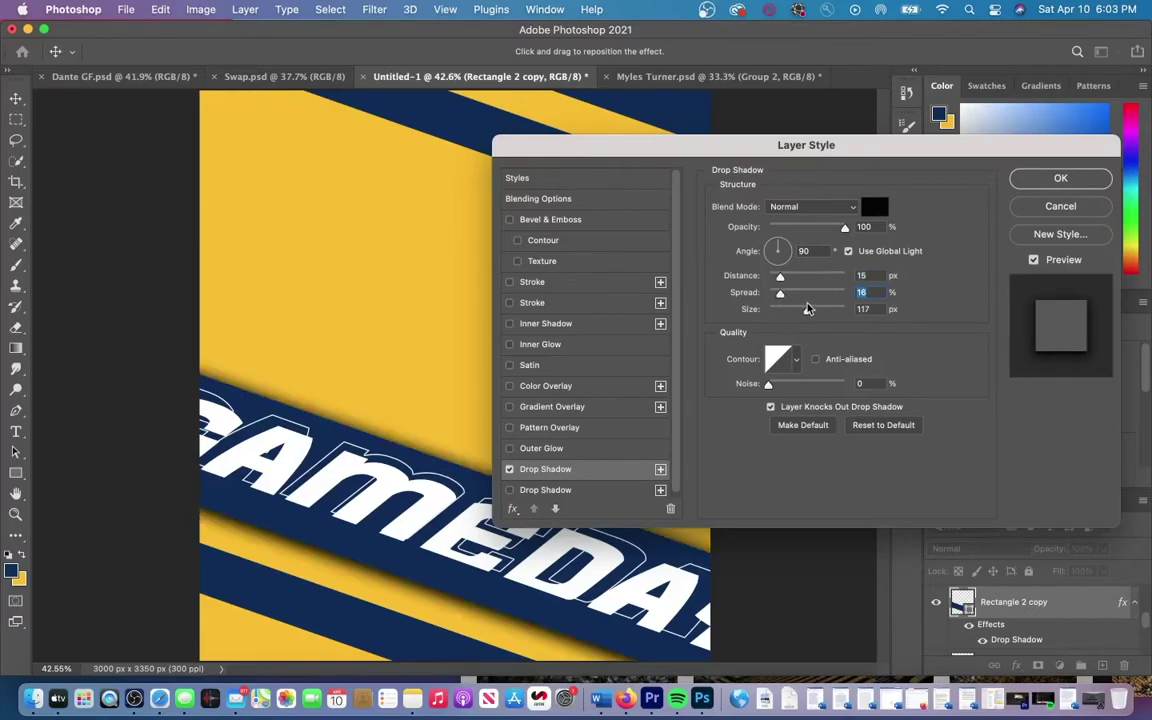
left_click_drag(780, 292, 757, 292)
left_click(1059, 179)
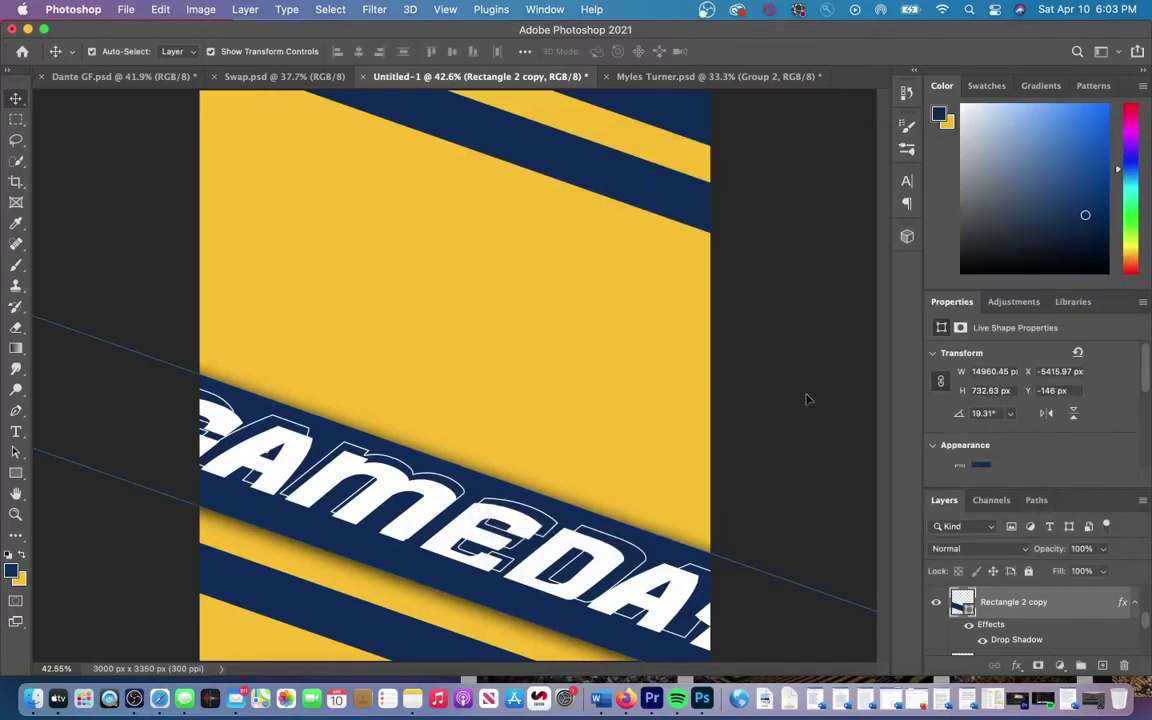
Step: Select the narrow navy stripe near the top of the artwork and open its layer effects choices
left_click(659, 184)
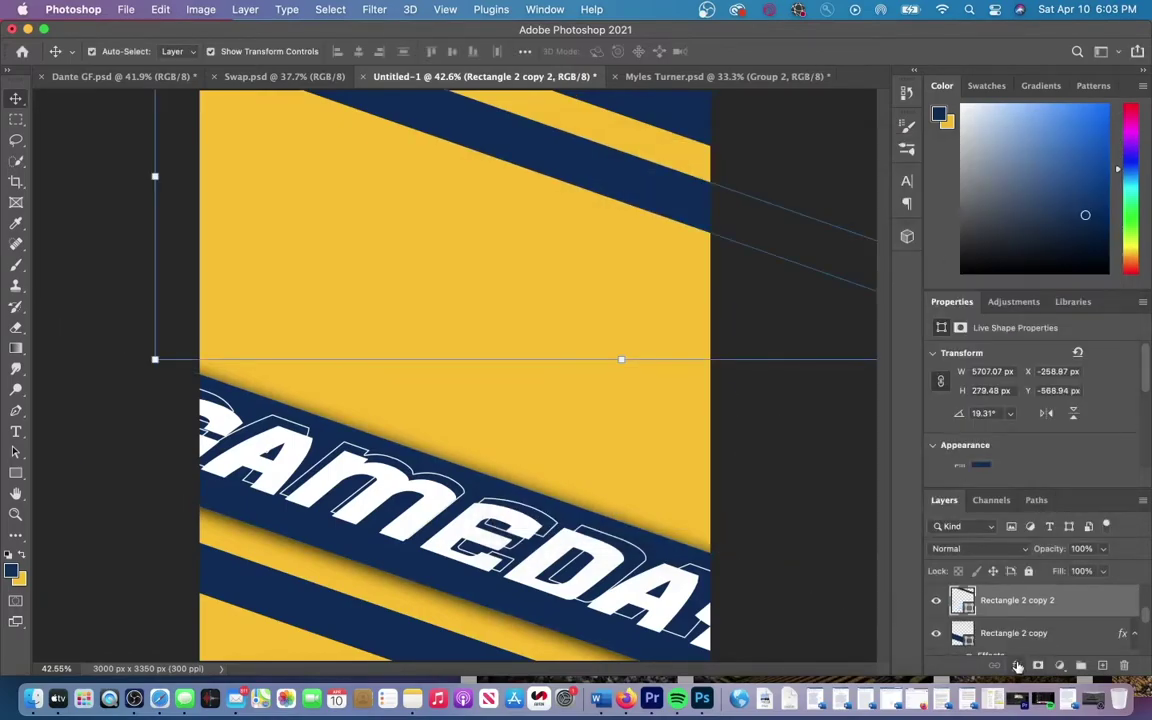
left_click(684, 121)
left_click(1016, 665)
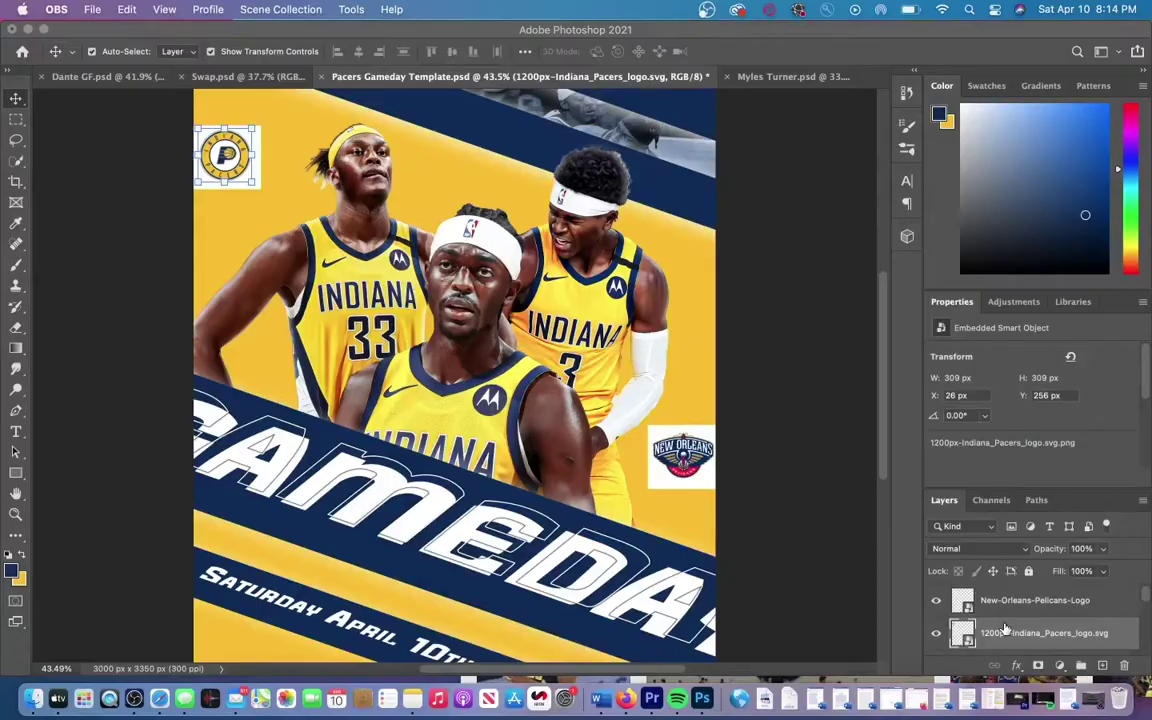
Step: Collapse the Players group and preview the graphic with the players hidden and shown
scroll(1005, 628, "down", 3)
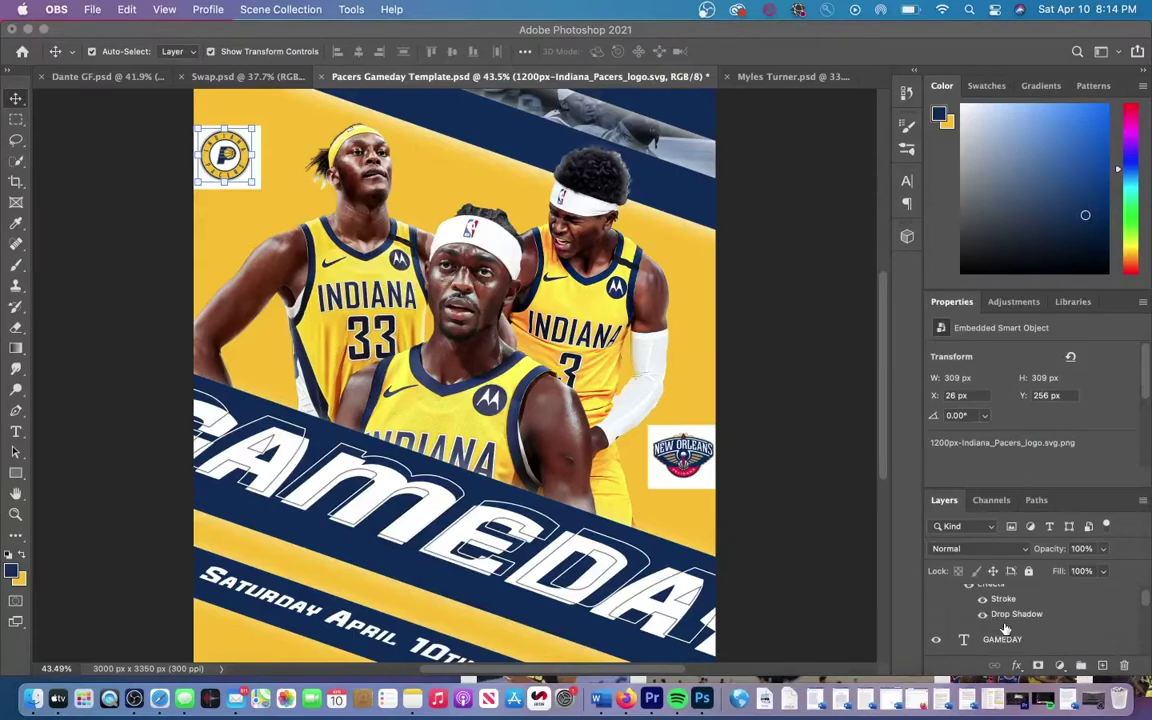
scroll(1005, 628, "down", 2)
left_click(956, 617)
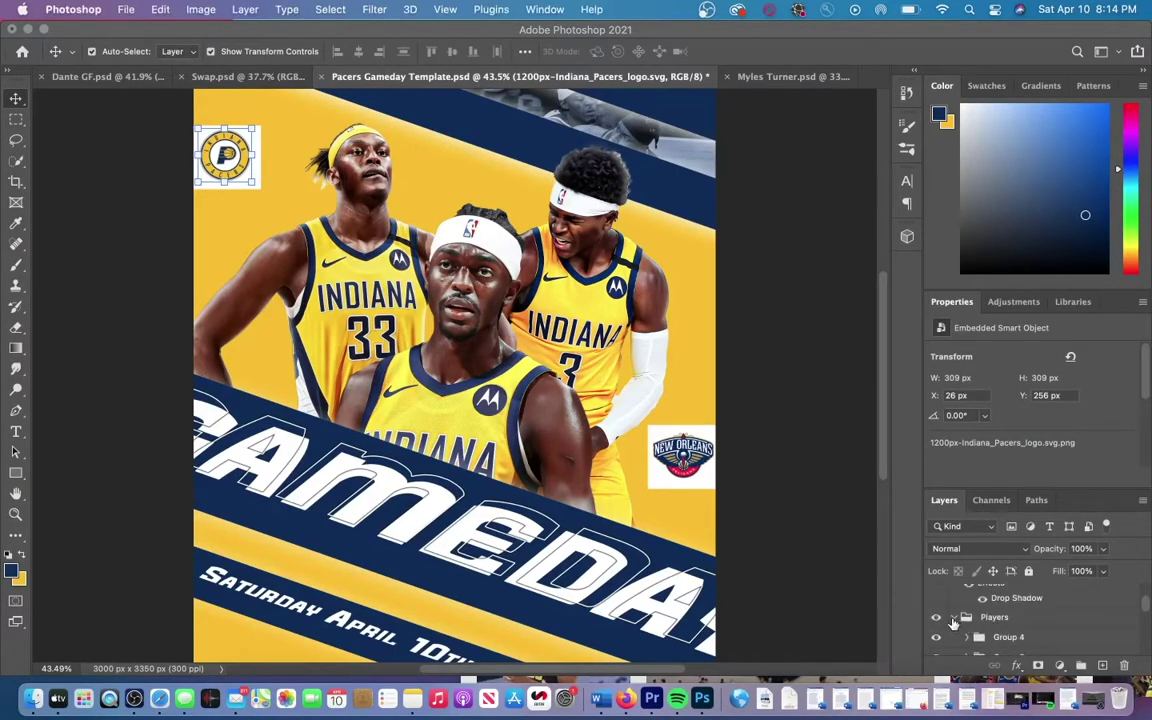
left_click(954, 617)
left_click(936, 619)
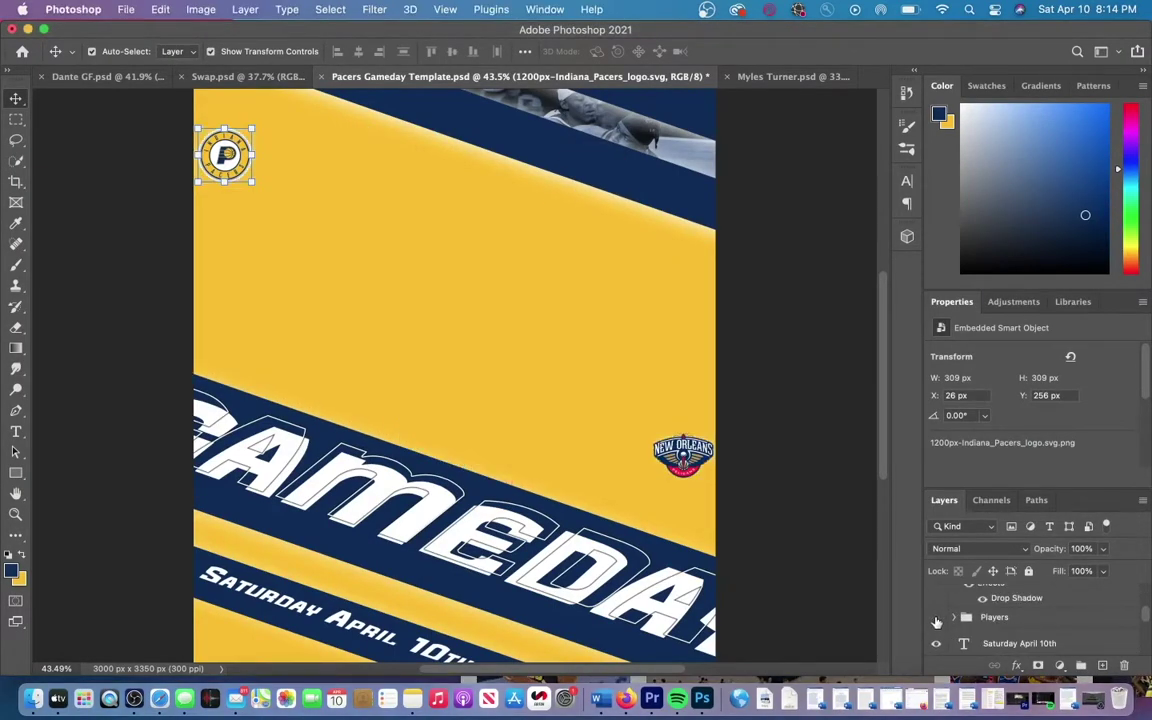
left_click(936, 619)
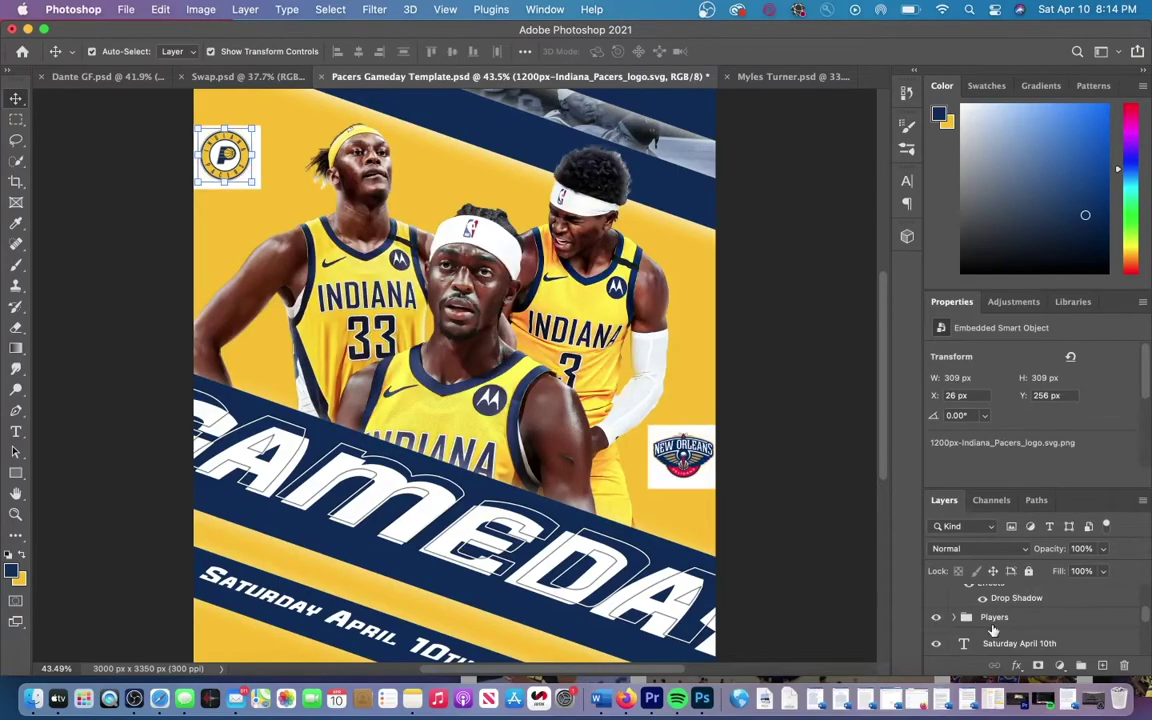
Step: Add a gradient overlay to the Pacers logo with Overlay blend mode, Reflected style and a 4° angle
scroll(993, 626, "up", 5)
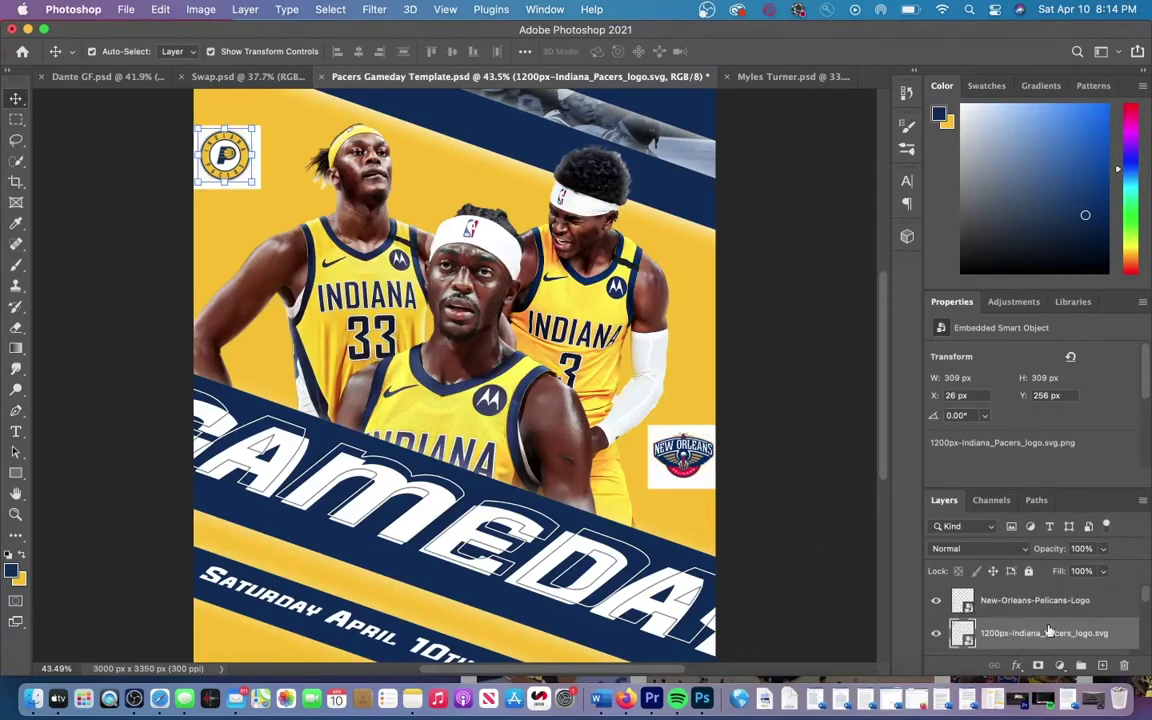
left_click(1017, 665)
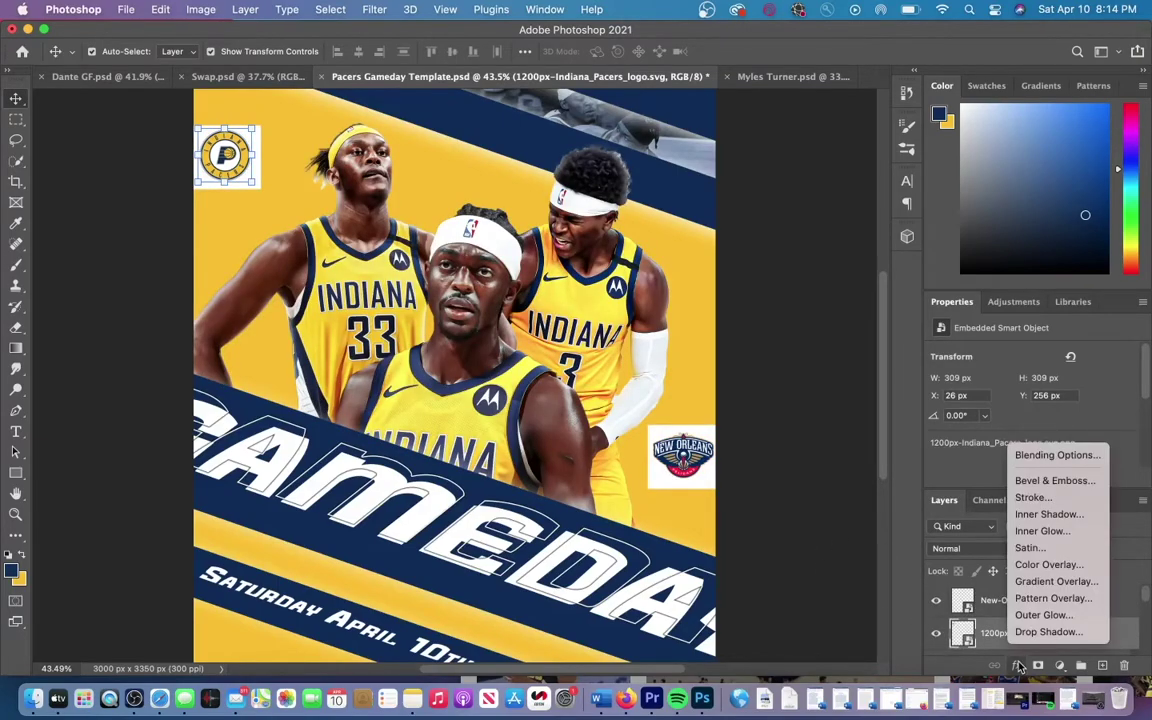
left_click(1057, 581)
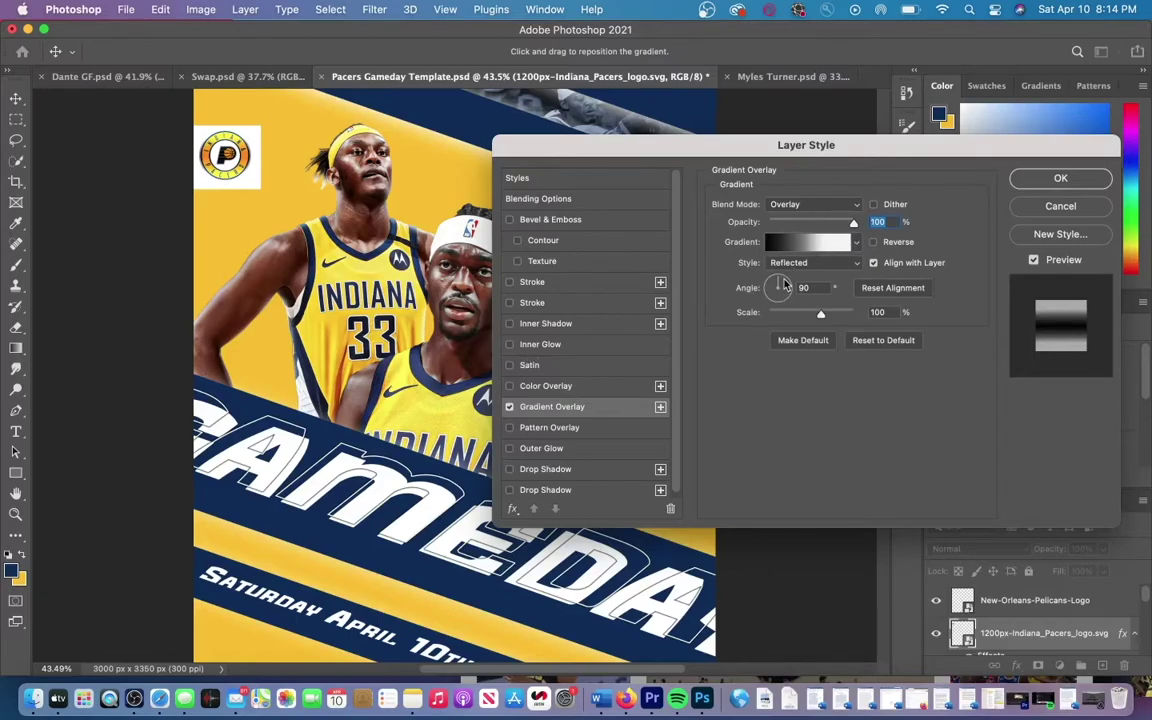
left_click_drag(785, 285, 792, 288)
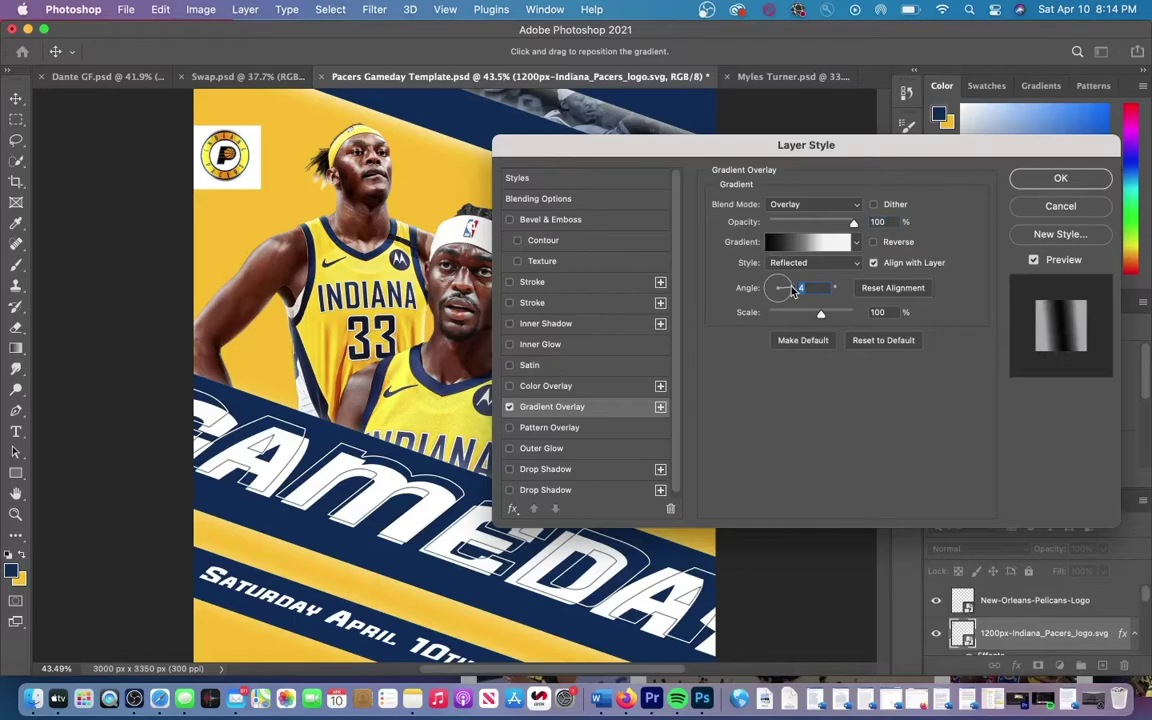
Step: Add Bevel & Emboss to the Pacers logo, reset it to its default settings, increase the depth slightly and accept the style
left_click(510, 220)
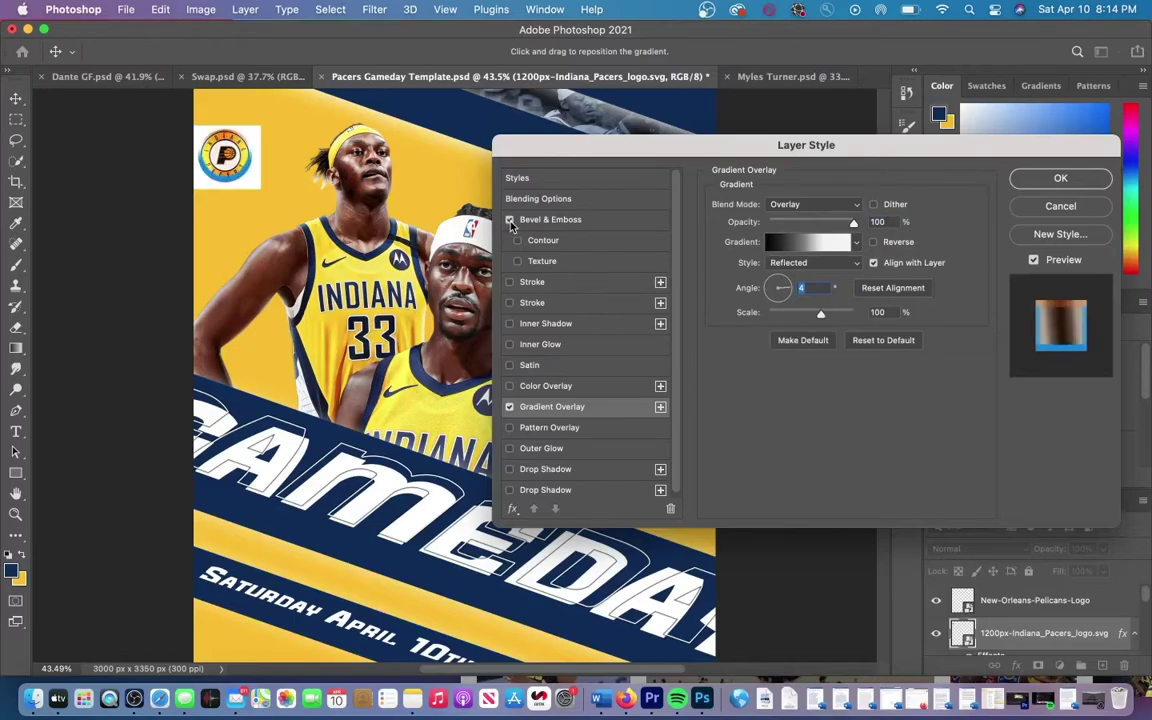
left_click(537, 221)
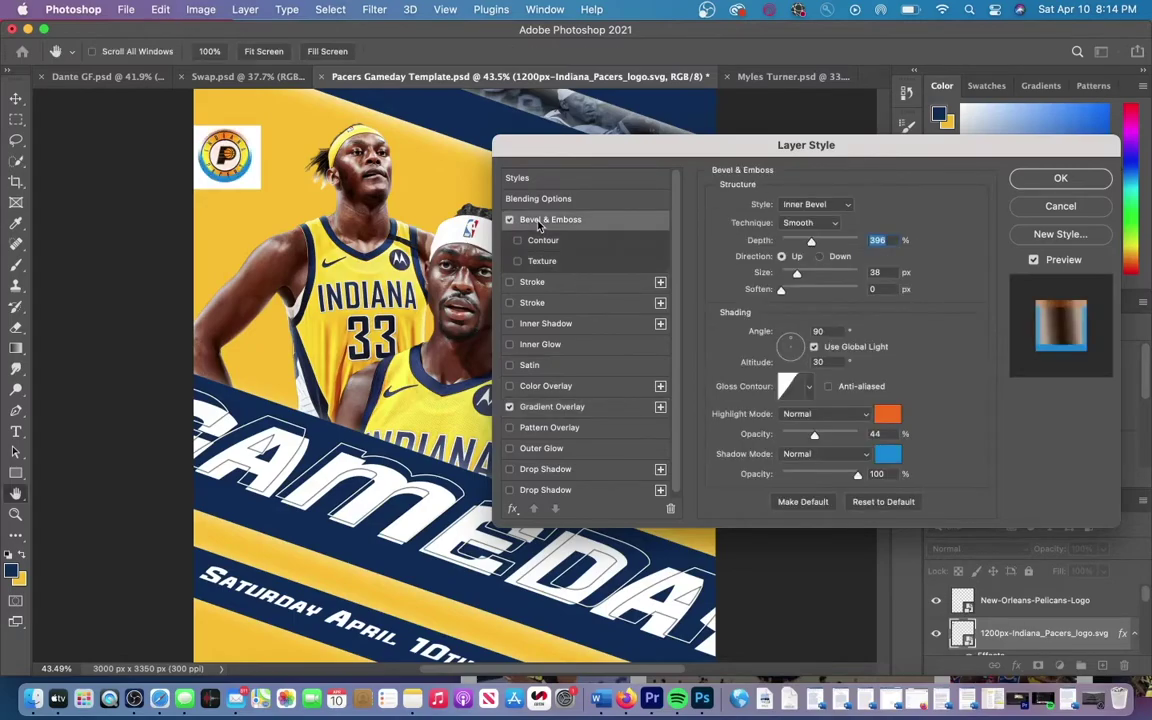
left_click(880, 502)
left_click(868, 506)
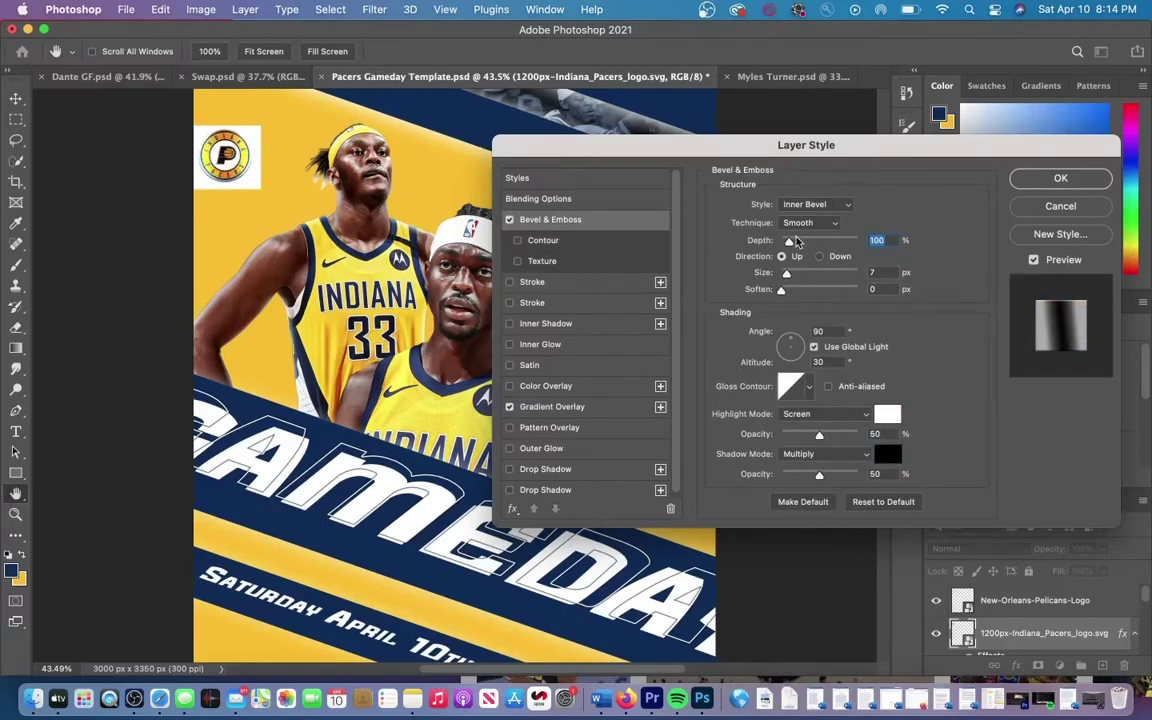
left_click_drag(795, 243, 800, 245)
left_click(1072, 180)
left_click(1061, 180)
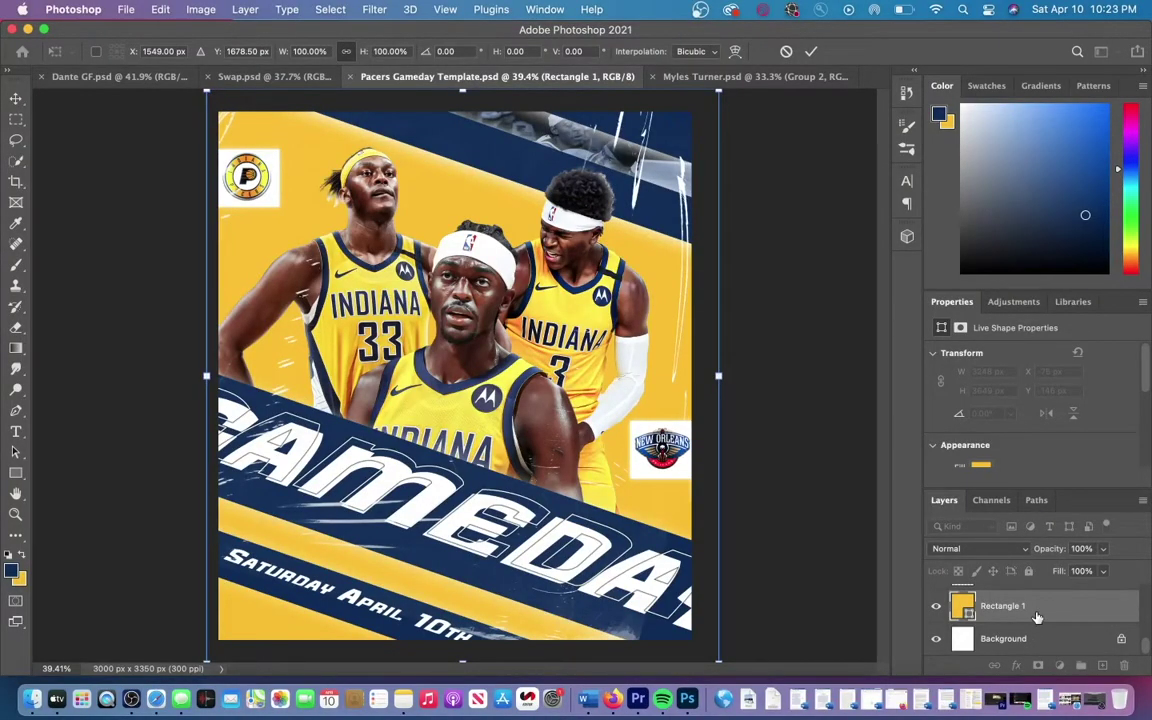
Step: Add a gradient overlay to the yellow background rectangle with Overlay blend mode, Reflected style and 150% scale
left_click(1016, 672)
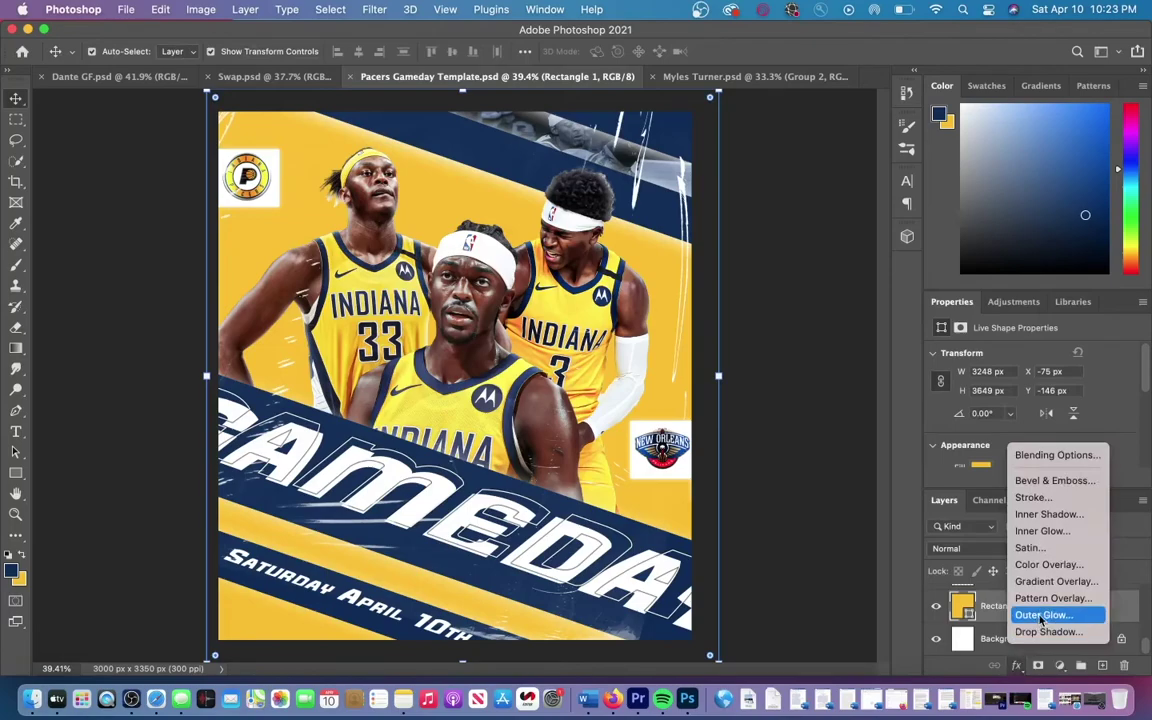
left_click(1048, 577)
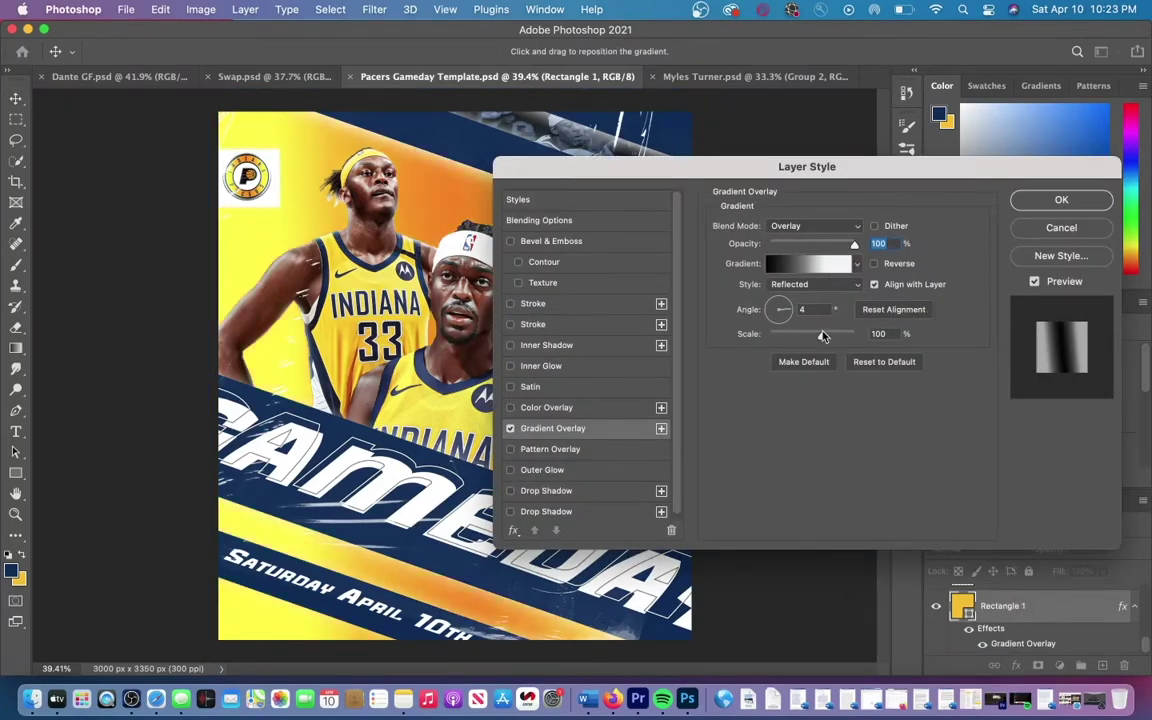
left_click_drag(823, 335, 858, 331)
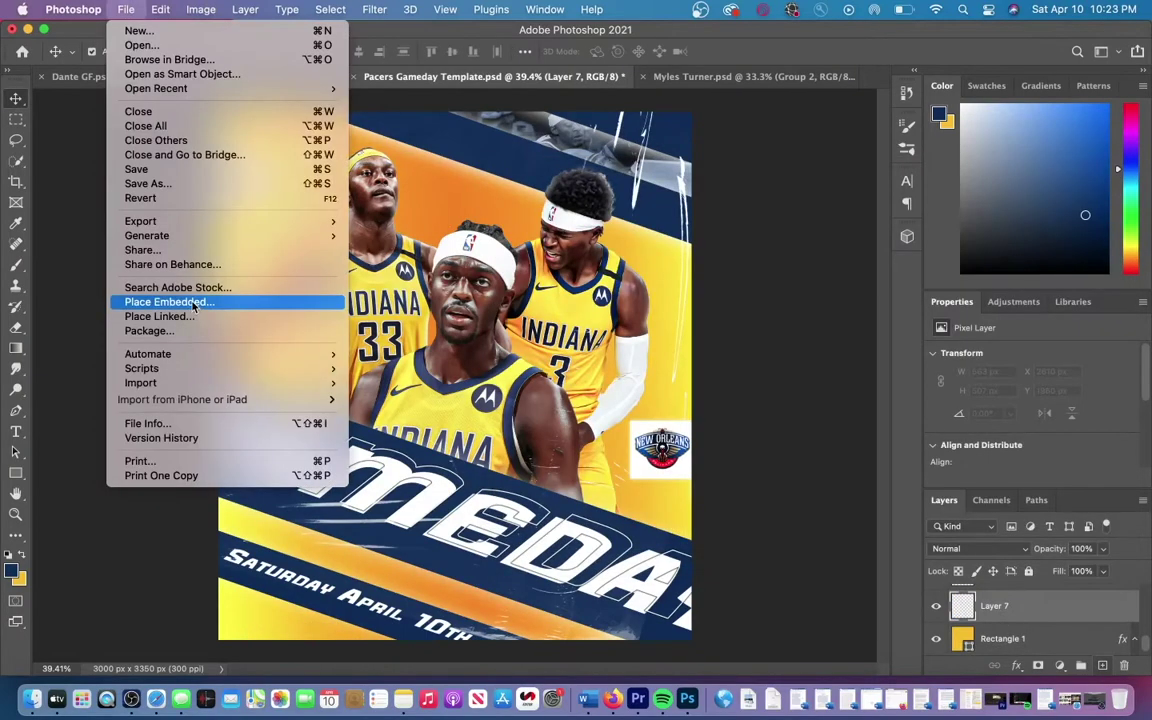
Step: Place "halftone copy.png" from the Half tones folder inside Desktop's Editing folder above the yellow background rectangle
left_click(188, 301)
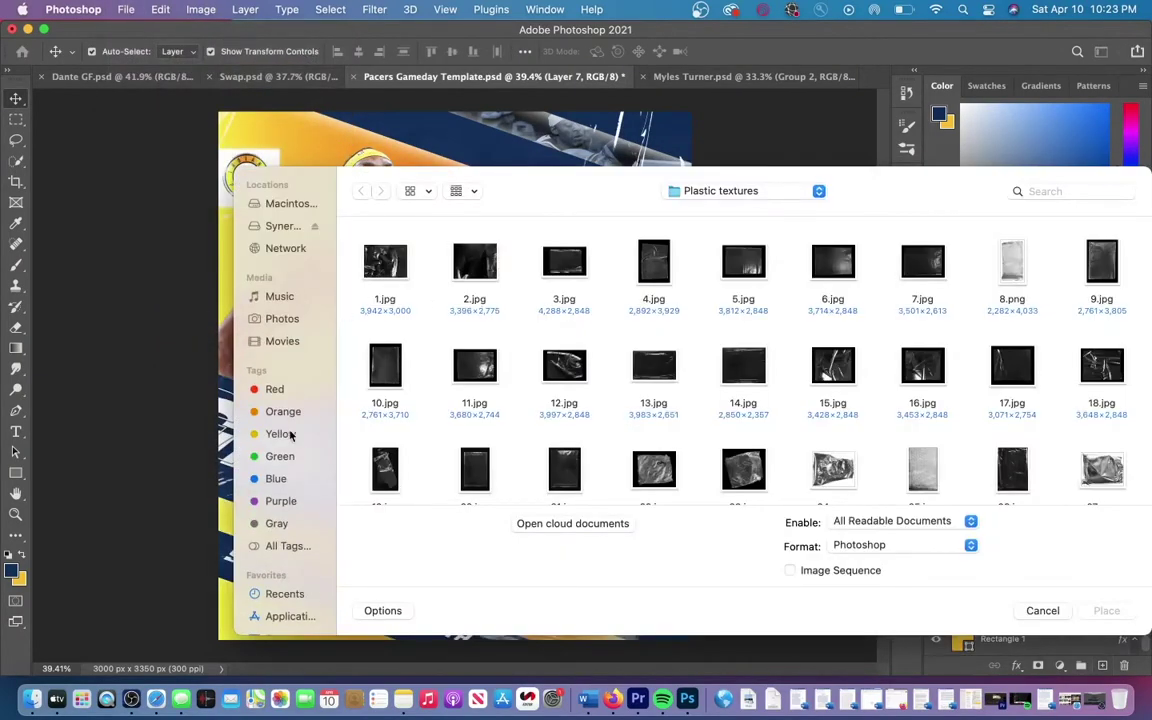
scroll(290, 435, "down", 2)
scroll(290, 435, "down", 1)
left_click(285, 552)
scroll(571, 360, "down", 3)
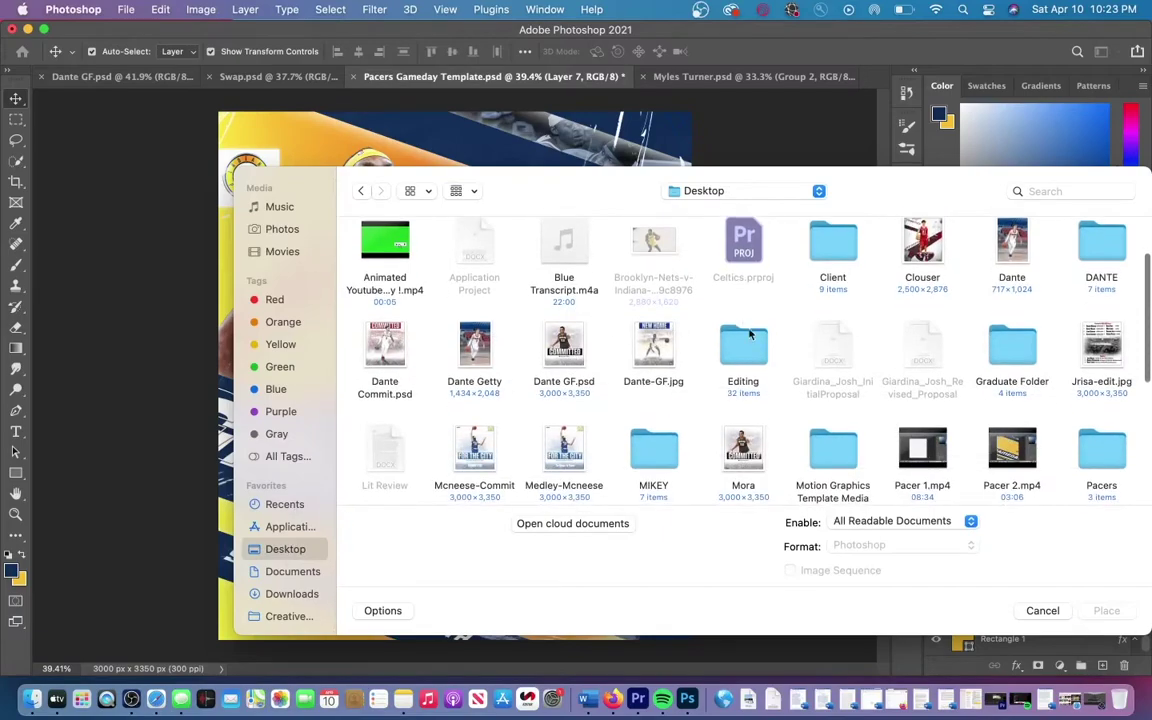
double_click(746, 337)
scroll(702, 432, "down", 2)
scroll(702, 433, "down", 1)
double_click(911, 283)
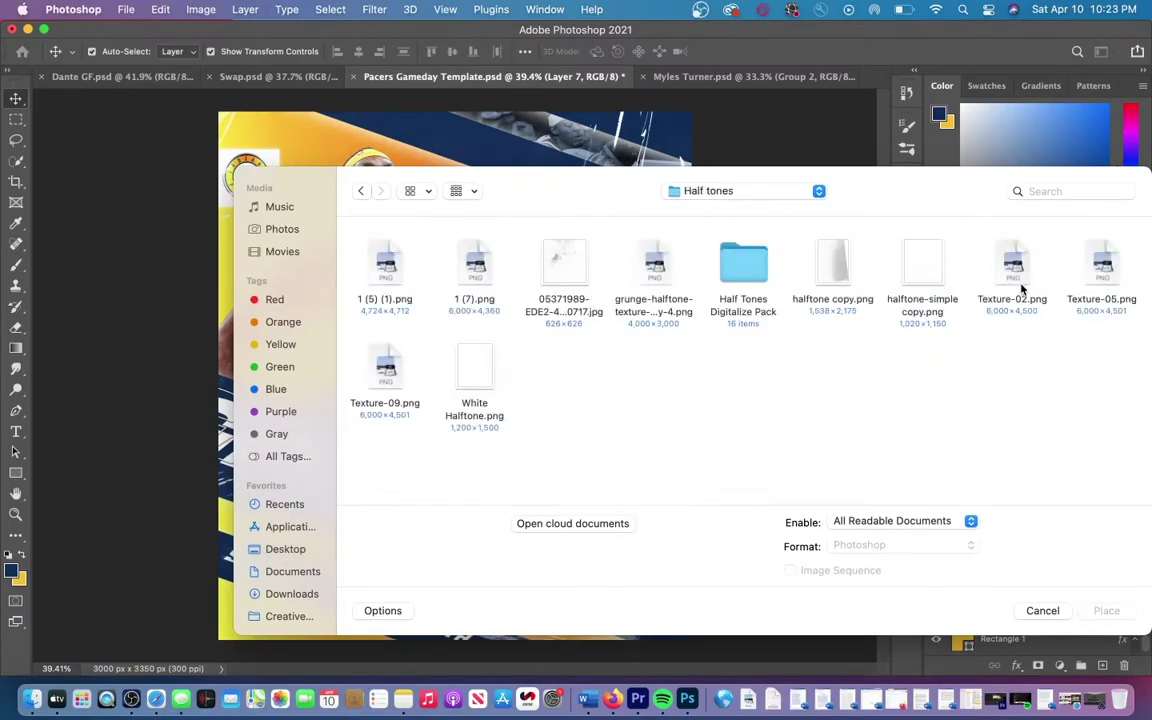
double_click(843, 272)
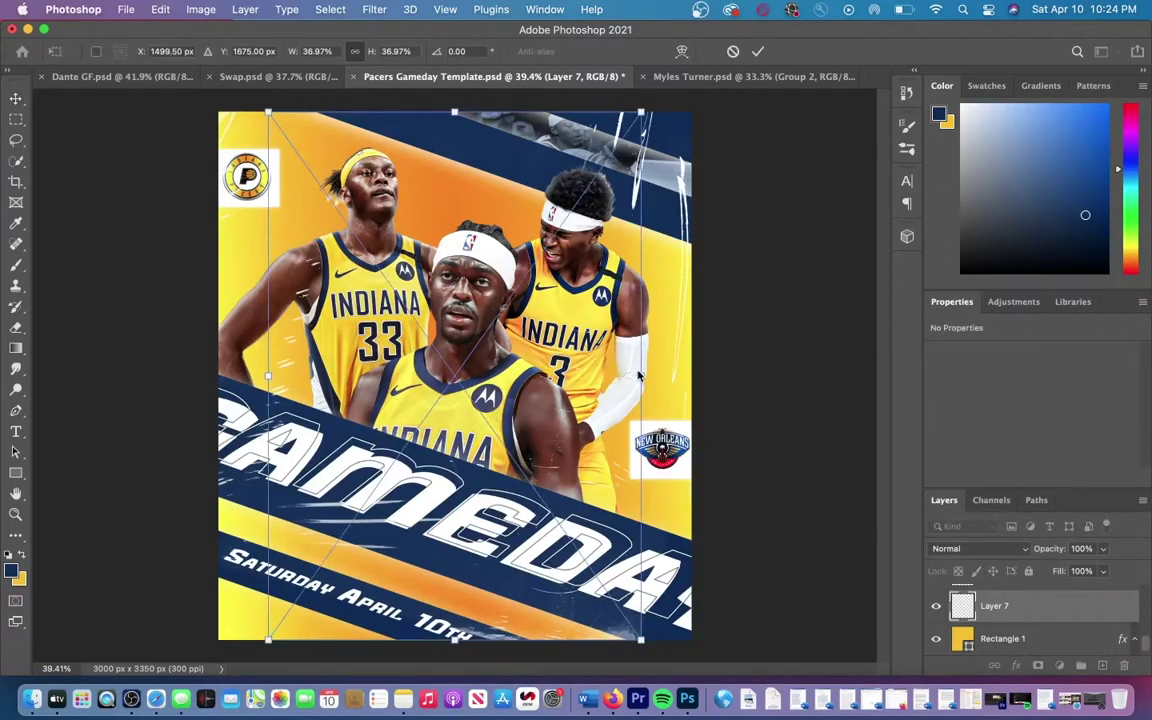
left_click(757, 51)
Step: Set the halftone layer's blend mode to Divide and enlarge the halftone to about 58% scale, extending past the artwork's right edge
left_click(988, 550)
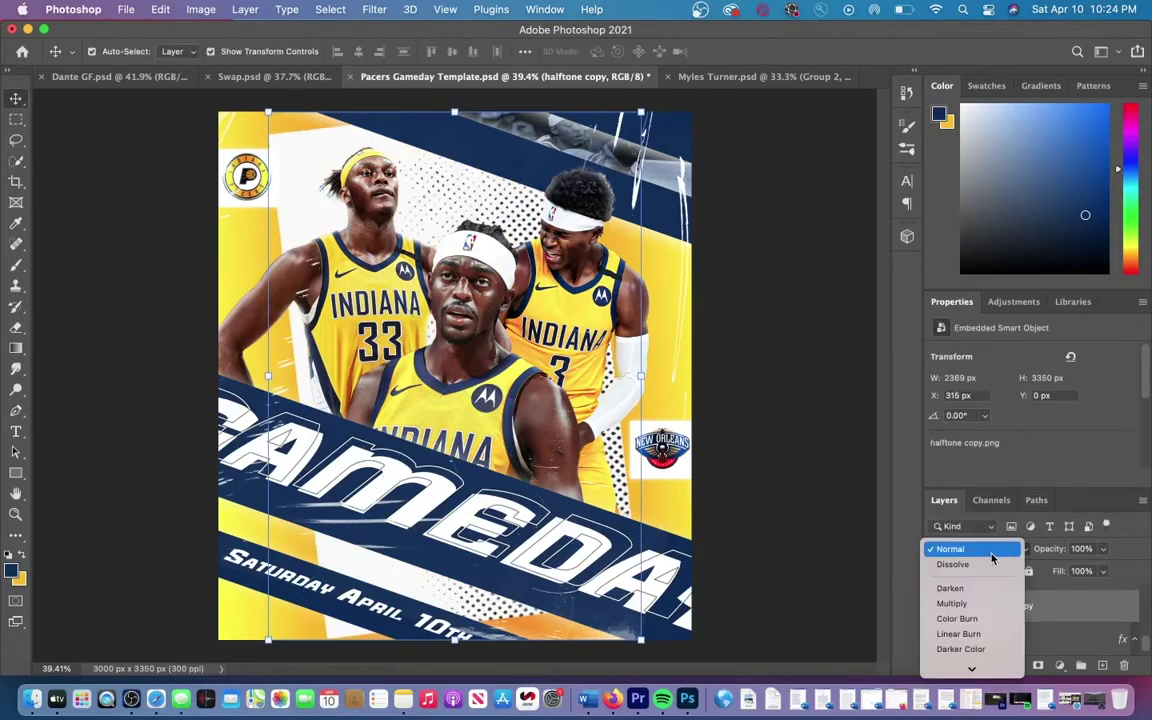
mouse_move(966, 672)
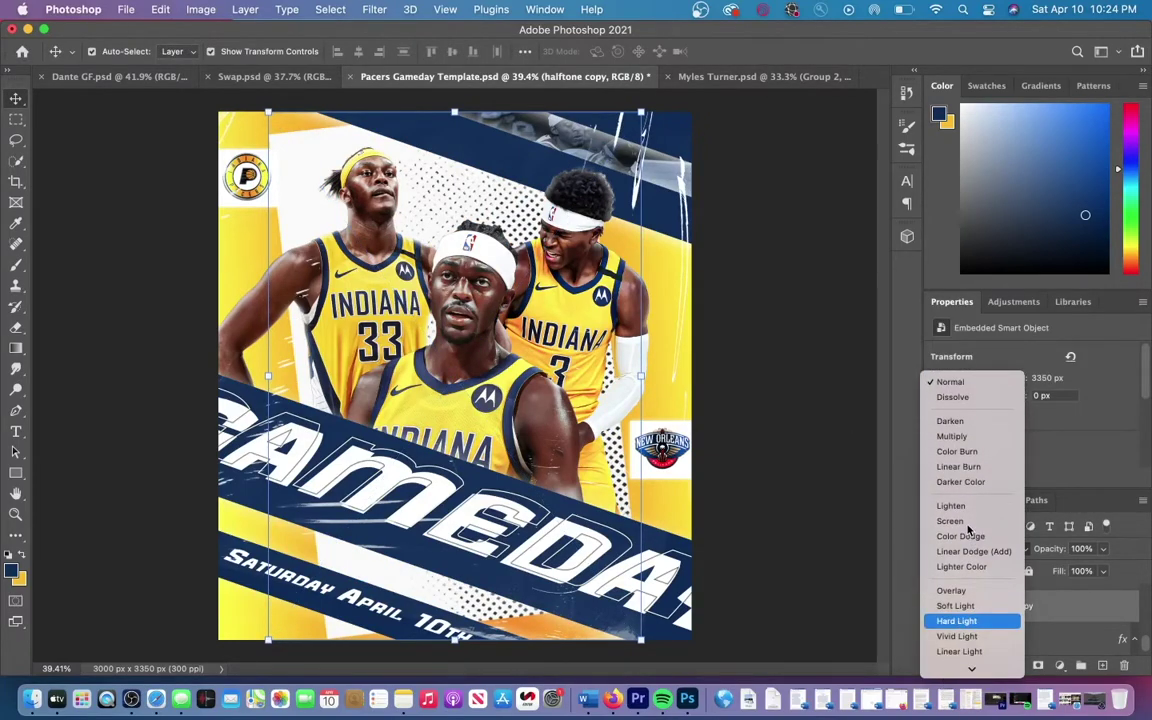
scroll(955, 555, "down", 5)
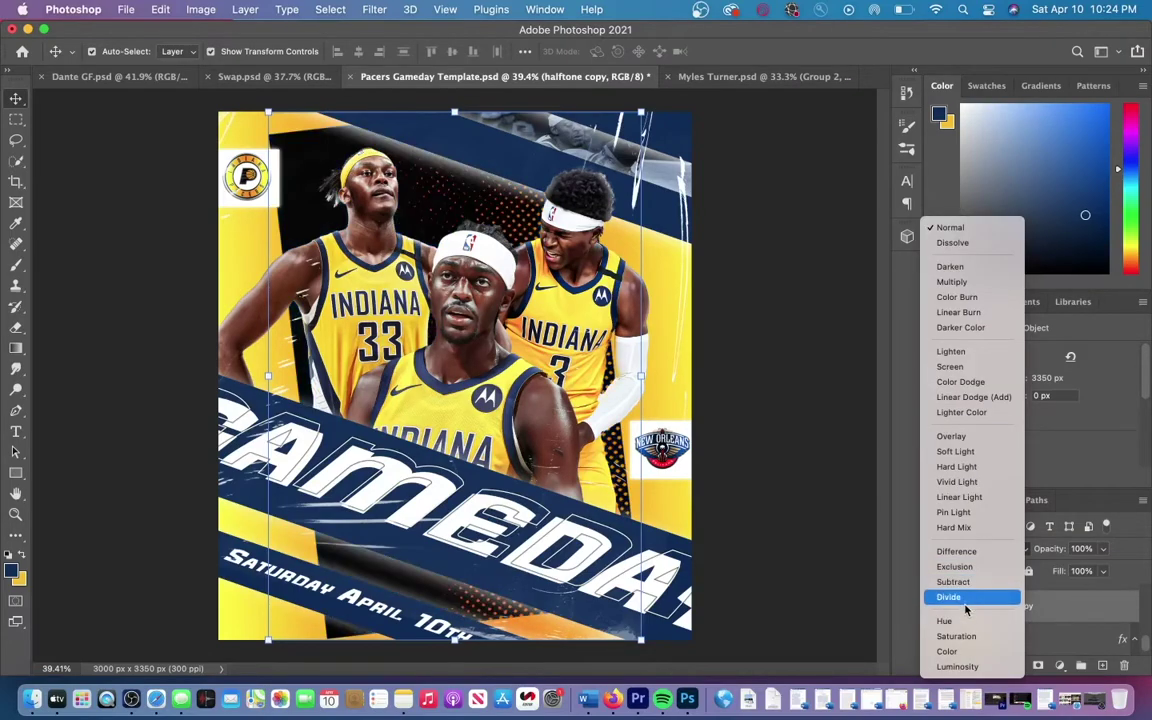
left_click(963, 598)
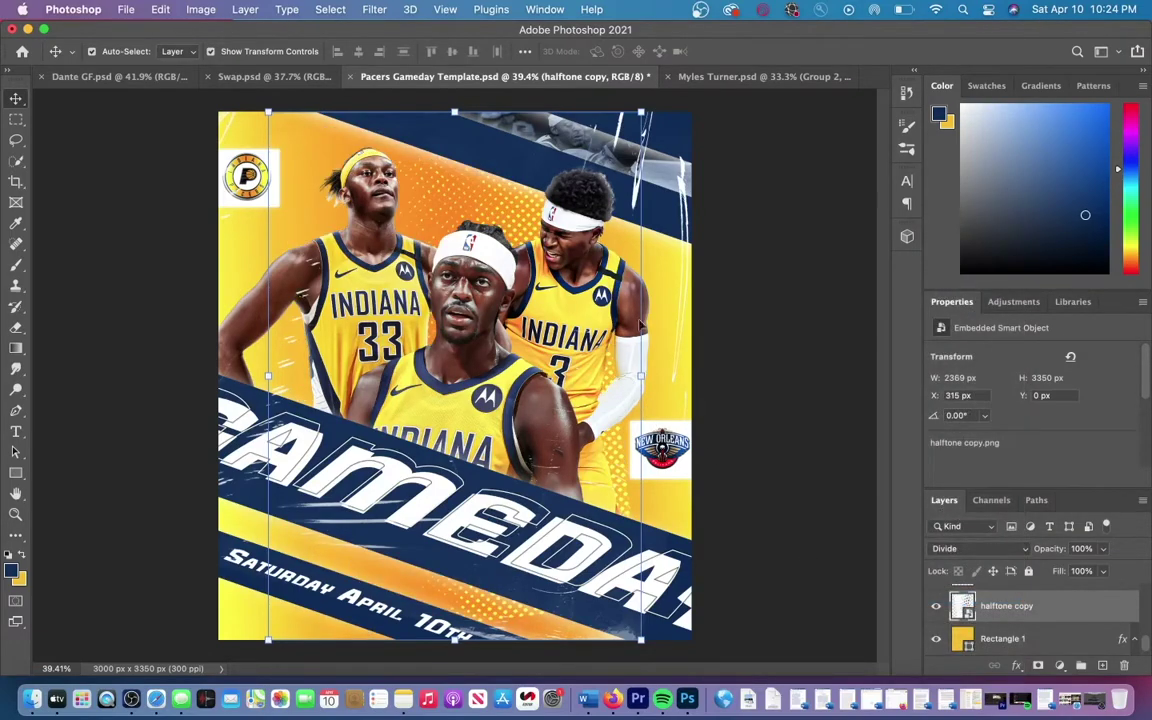
left_click_drag(640, 375, 856, 375)
left_click(759, 51)
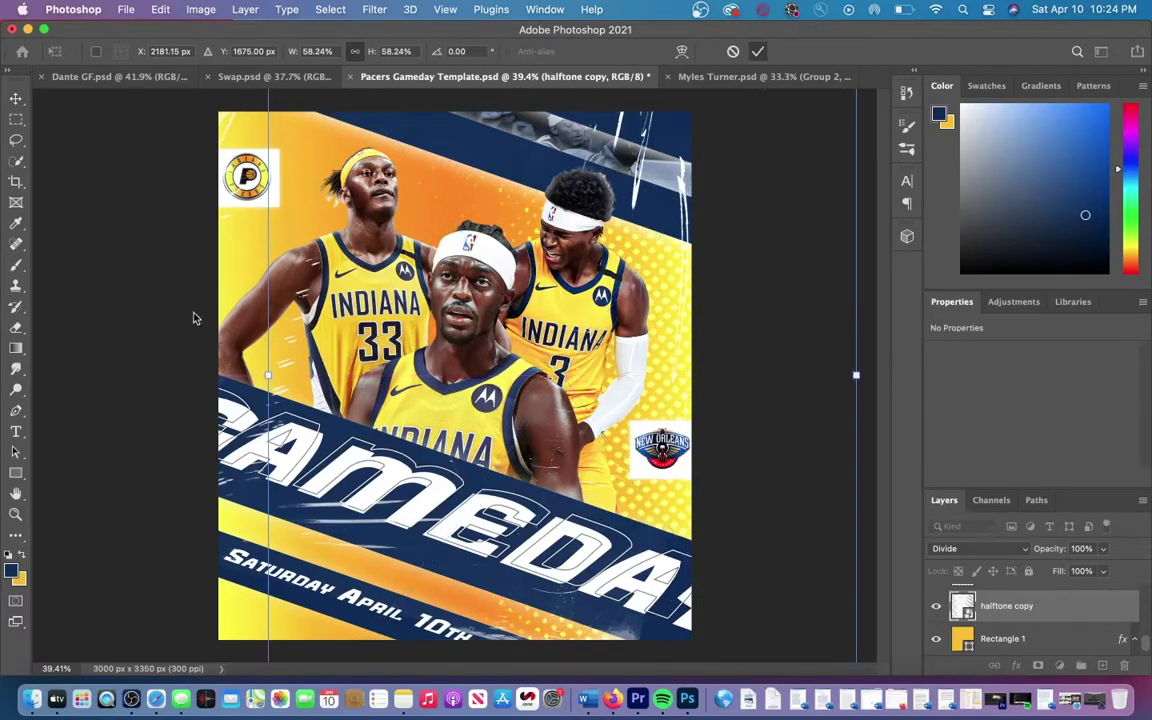
Step: Rasterize the halftone layer and fade parts of its dots with a soft 2840 px eraser
left_click(16, 327)
left_click(672, 289)
key("Return")
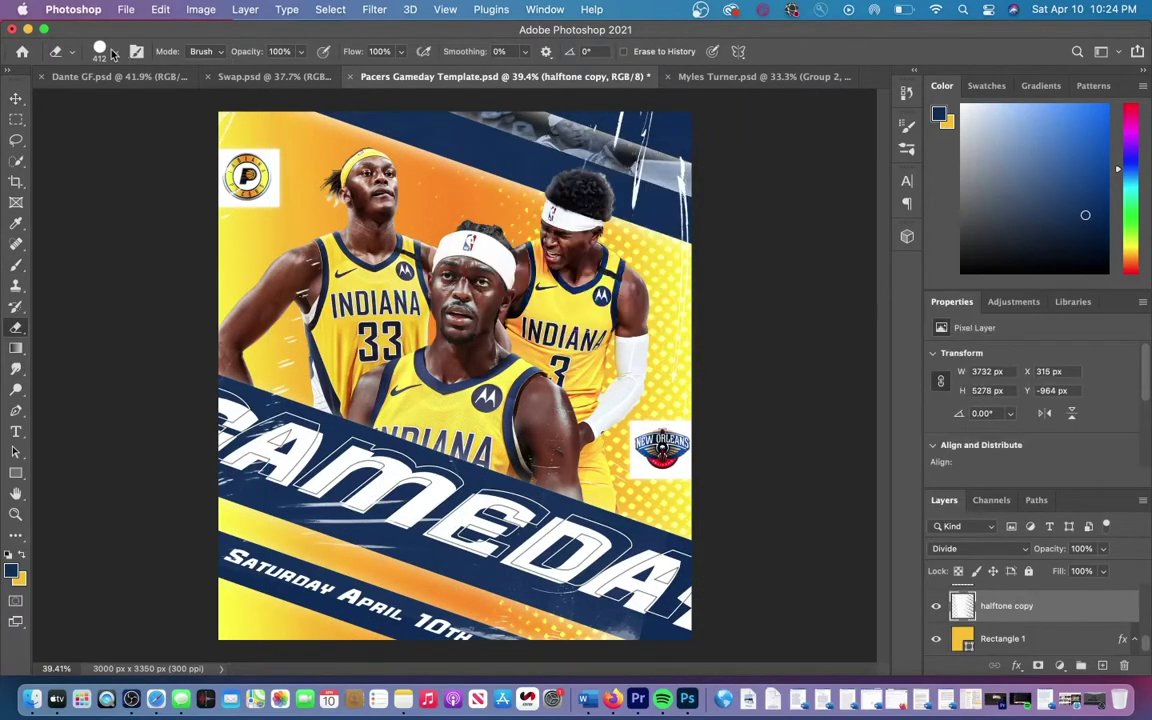
left_click(104, 51)
left_click_drag(150, 101, 185, 101)
left_click(398, 460)
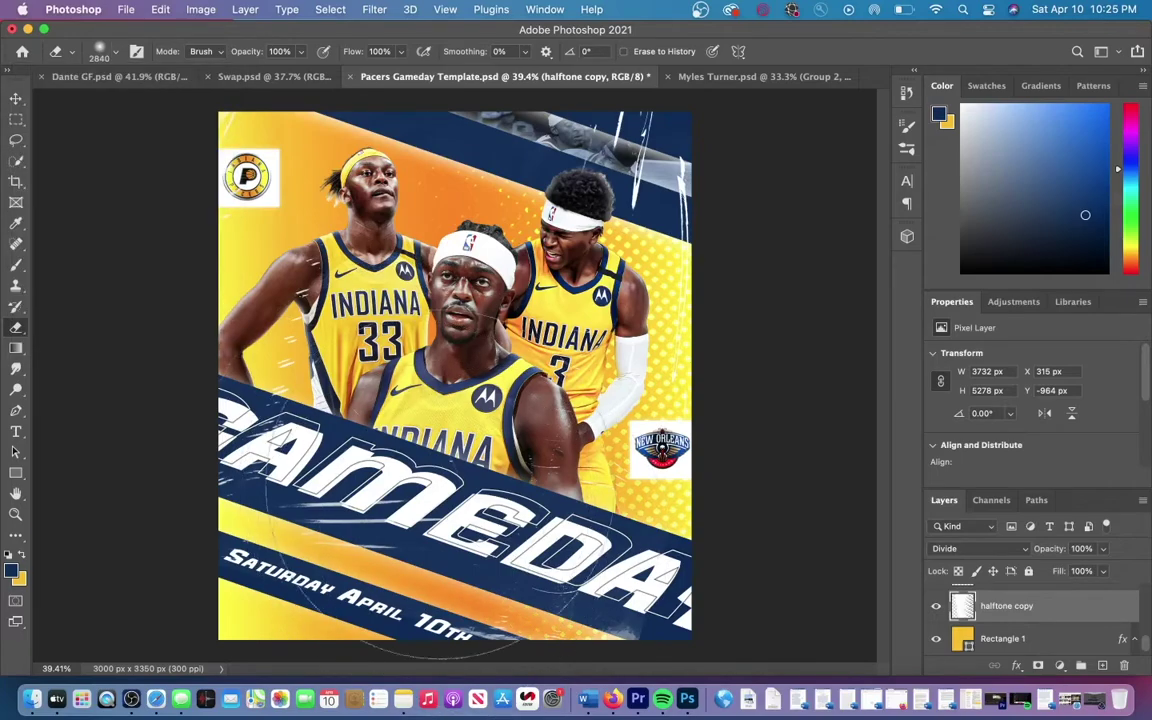
Step: Inspect the faded halftone and the overall composition at several zoom levels
scroll(800, 300, "down", 3)
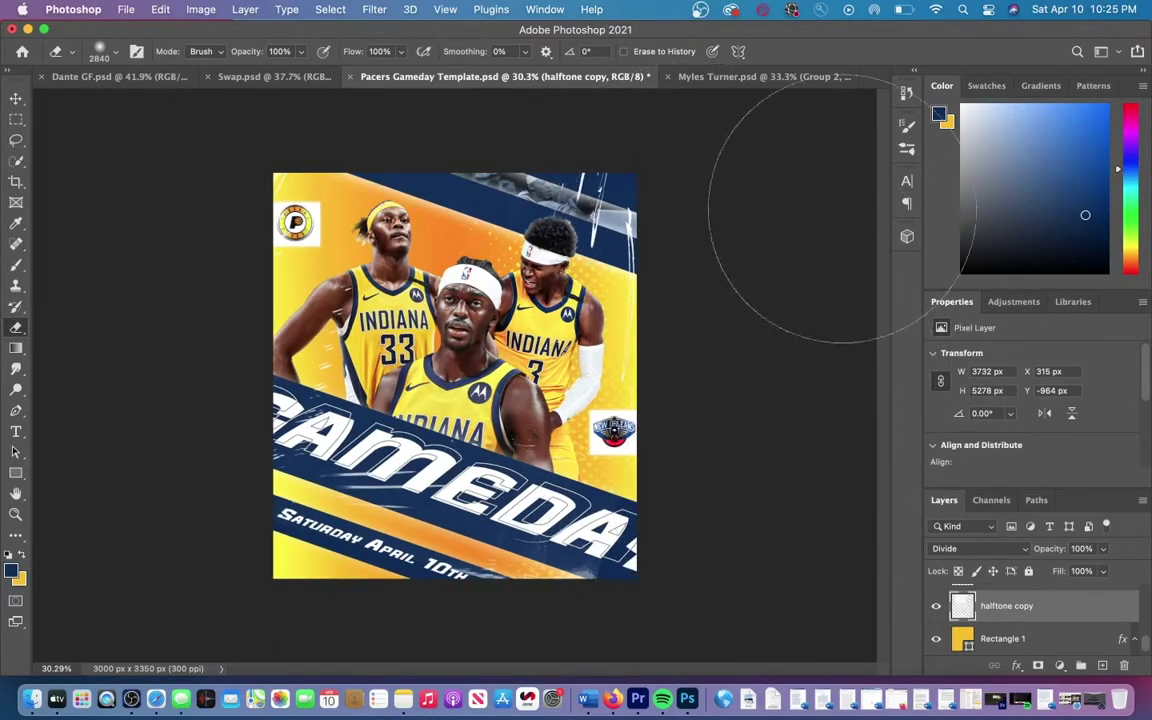
scroll(781, 320, "down", 3)
scroll(781, 320, "up", 6)
scroll(781, 320, "down", 3)
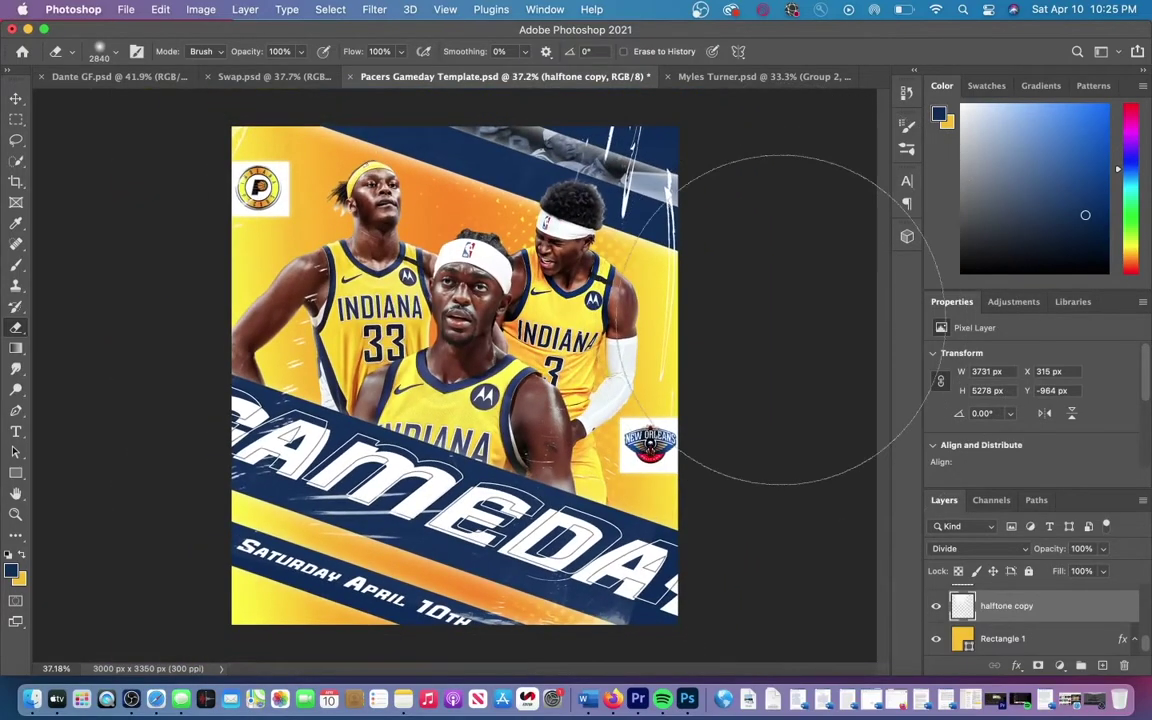
scroll(785, 318, "up", 2)
scroll(785, 318, "down", 2)
scroll(800, 320, "up", 2)
scroll(780, 260, "down", 2)
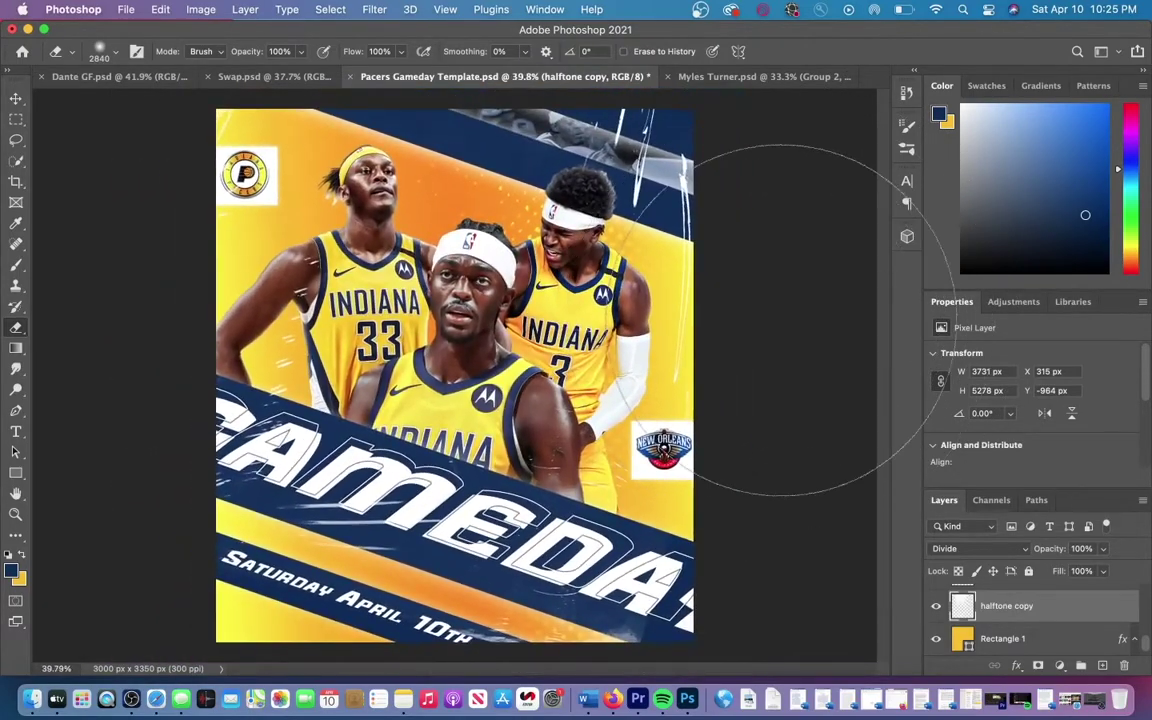
scroll(758, 257, "up", 2)
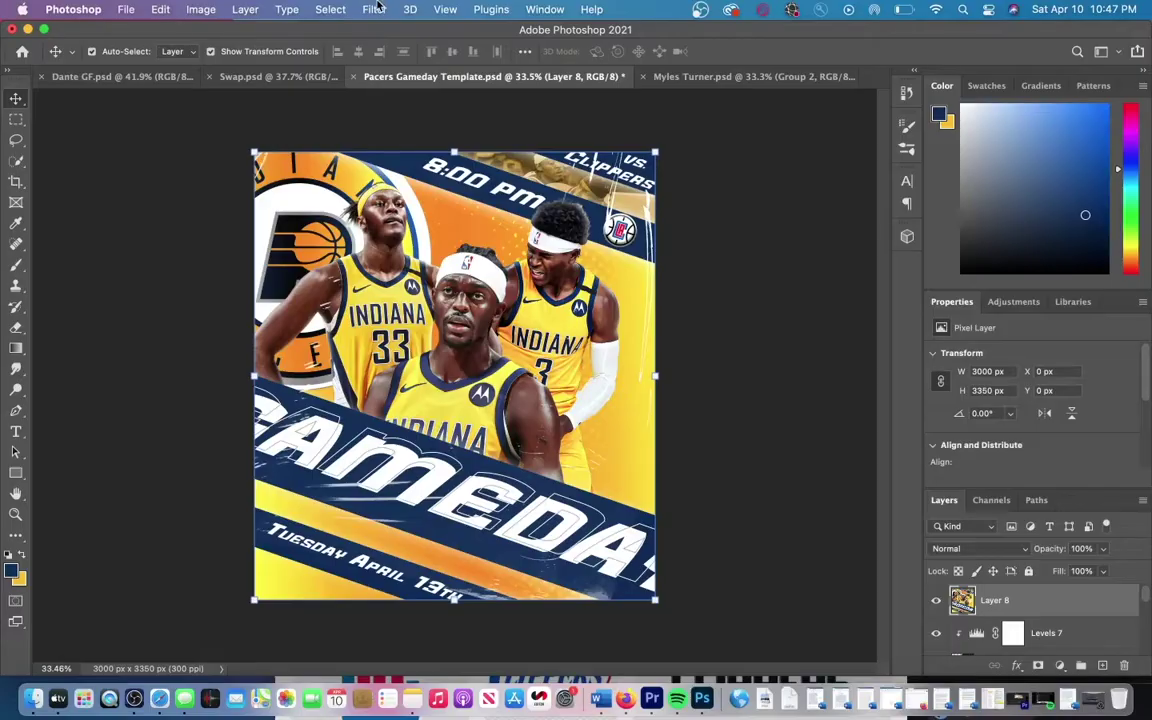
Step: Apply the Camera Raw Filter to the top full-artwork layer with Texture at +25 and Clarity at +14
left_click(374, 9)
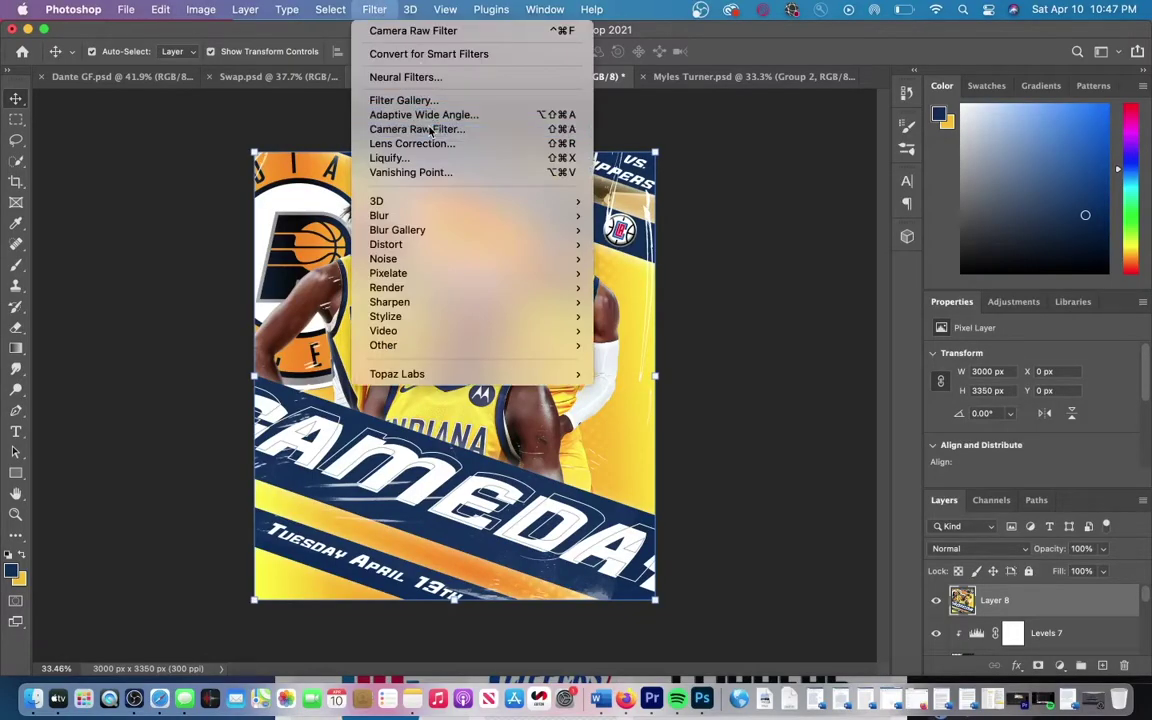
left_click(425, 129)
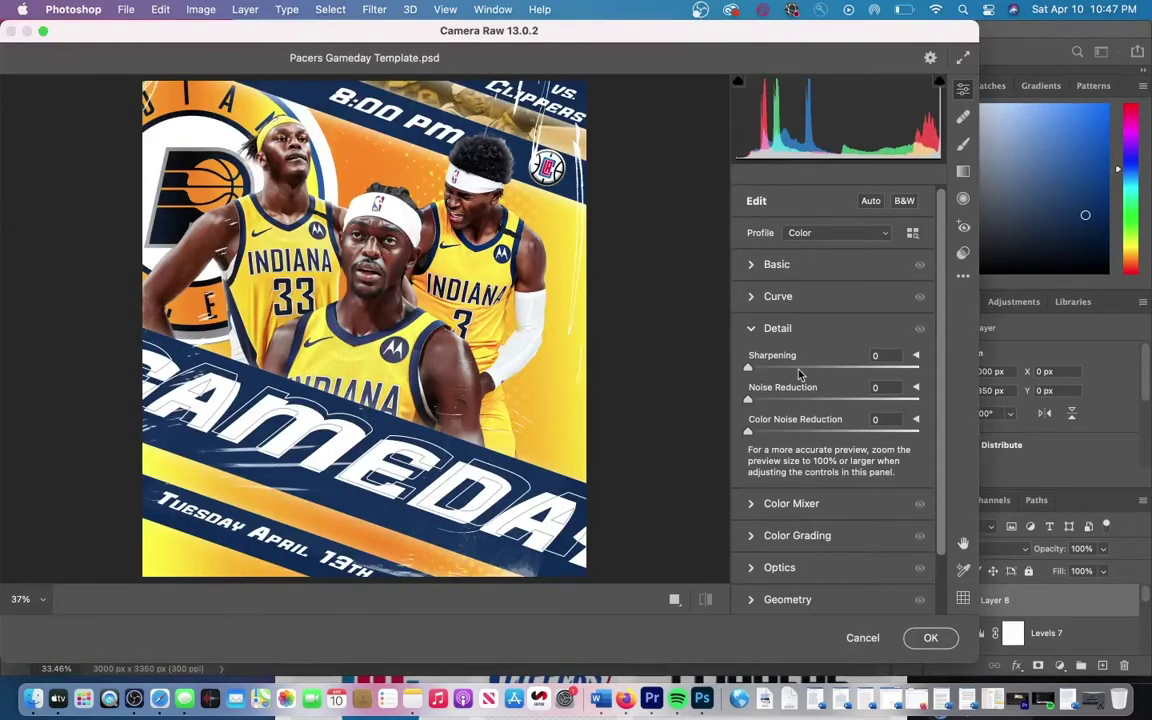
left_click(770, 264)
left_click_drag(832, 494, 848, 522)
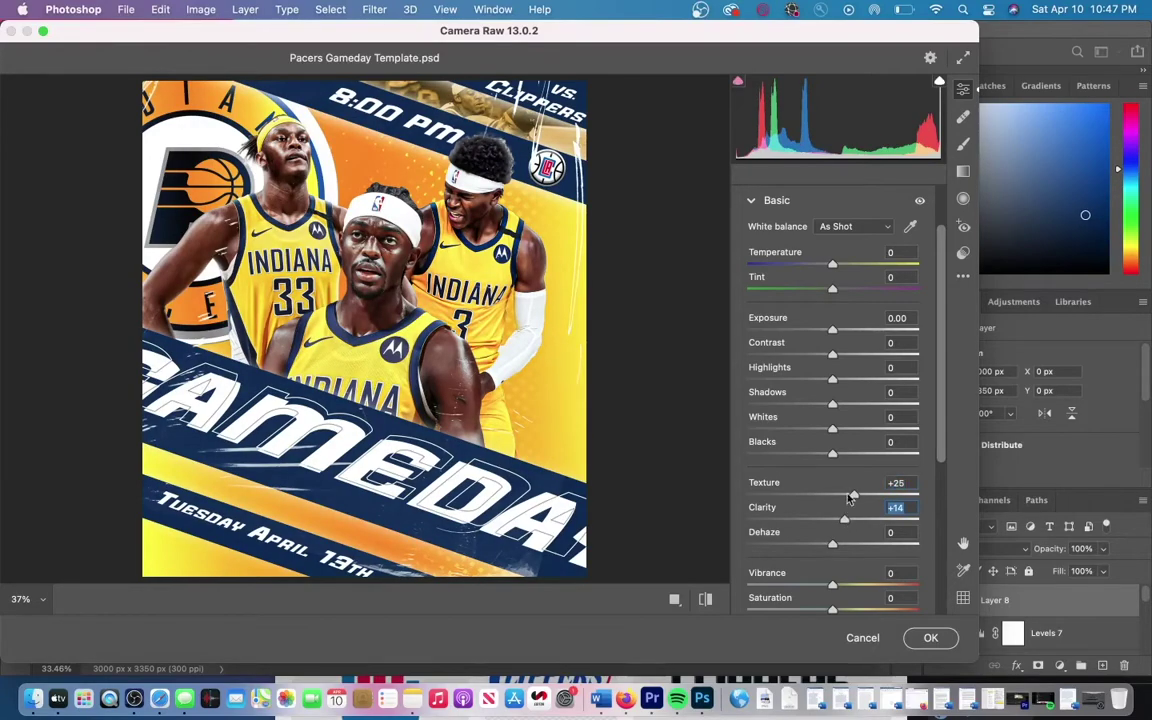
Step: Set the Camera Raw basic adjustments to Whites +11, Shadows +6 and Vibrance +18
left_click_drag(833, 431, 848, 434)
scroll(847, 435, "down", 2)
left_click_drag(834, 352, 837, 352)
scroll(847, 433, "down", 2)
scroll(847, 433, "down", 2)
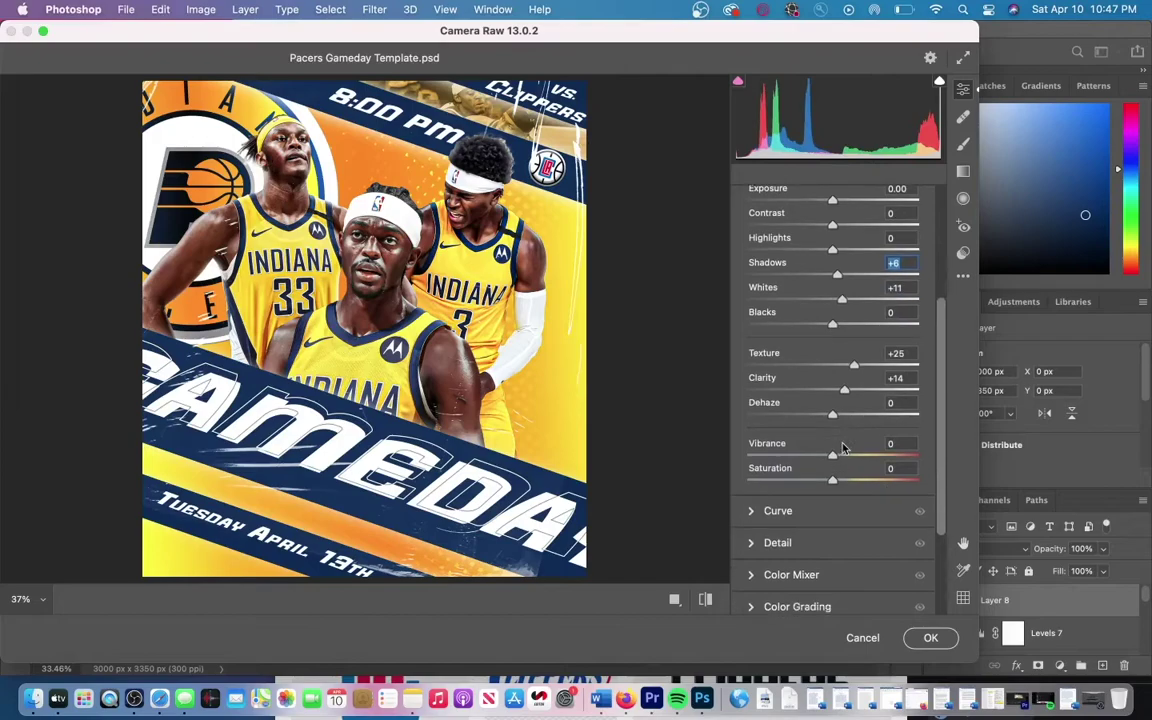
left_click_drag(835, 440, 849, 438)
Step: Set the Camera Raw detail adjustments to Sharpening 29 and Noise Reduction 21
scroll(795, 487, "down", 5)
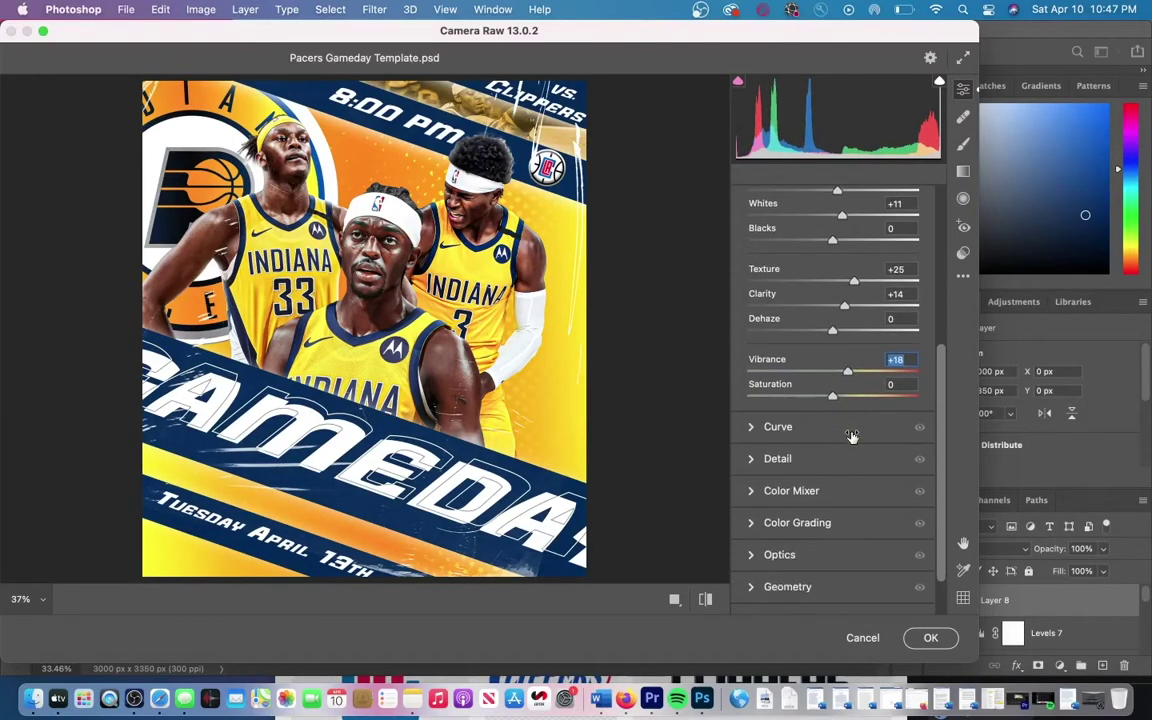
left_click(751, 437)
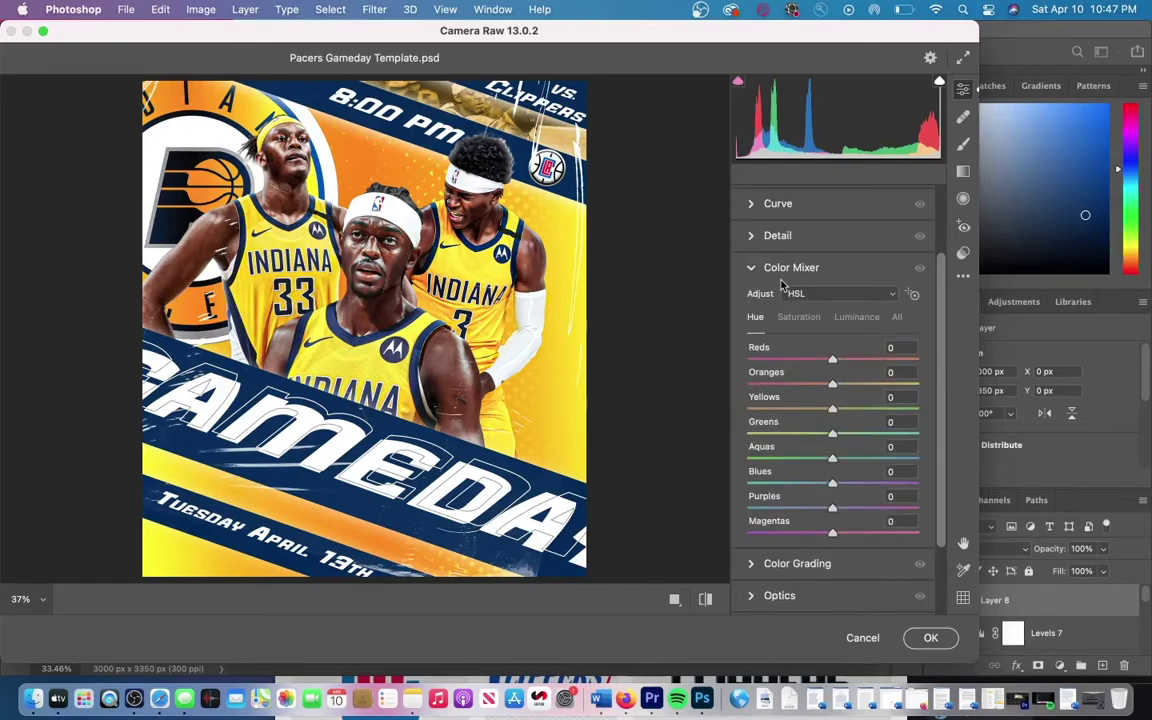
left_click(752, 266)
left_click(752, 328)
left_click_drag(761, 369, 785, 399)
Step: Add Camera Raw effects with Grain at 45 and Vignetting at +12
scroll(785, 420, "down", 2)
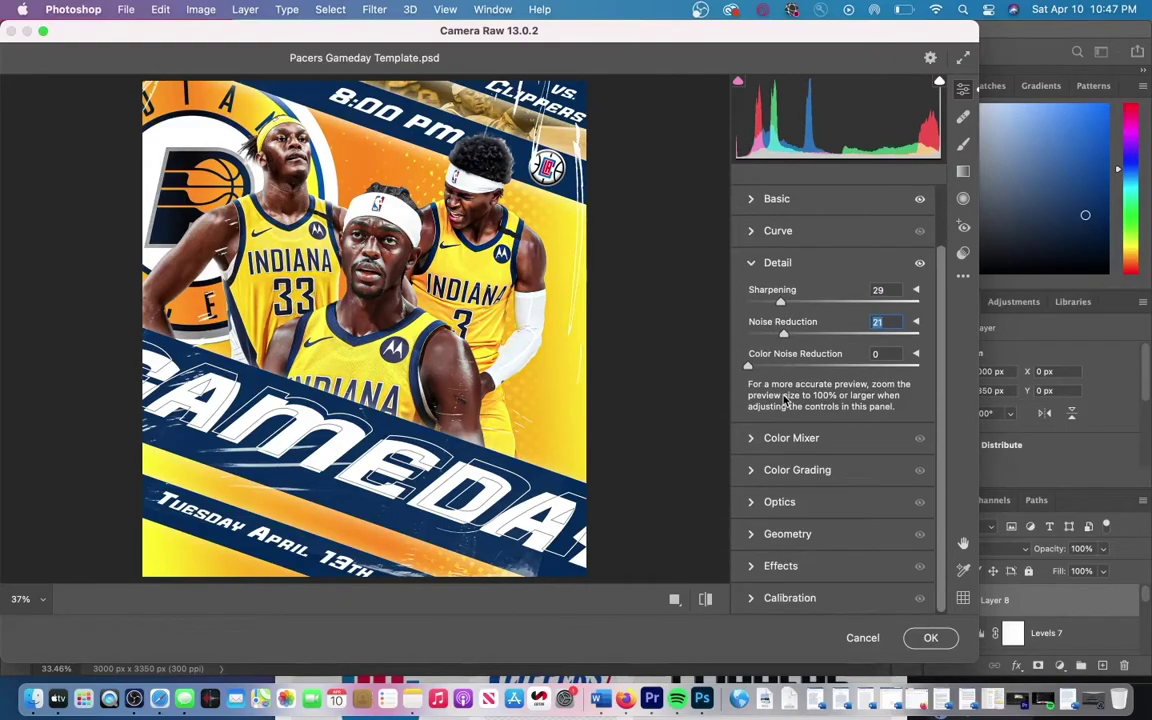
left_click(756, 563)
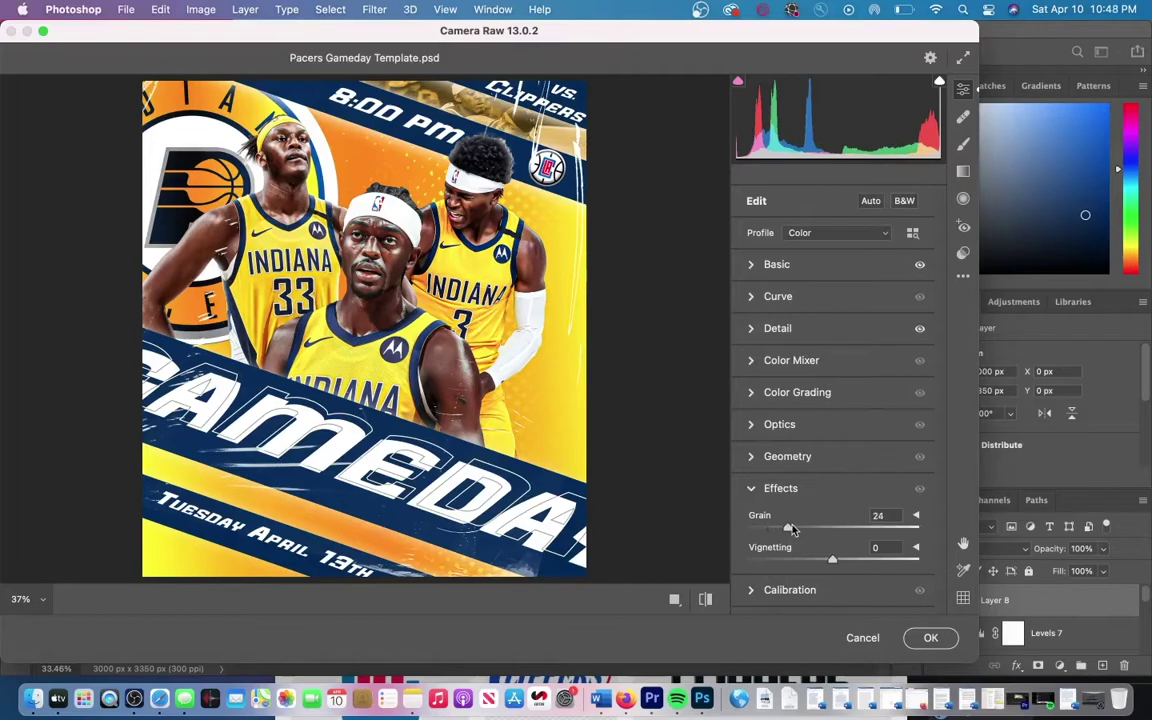
left_click_drag(798, 529, 878, 530)
left_click_drag(845, 530, 824, 529)
mouse_move(832, 558)
left_mouse_down()
mouse_move(862, 559)
mouse_move(815, 559)
mouse_move(842, 558)
left_mouse_up()
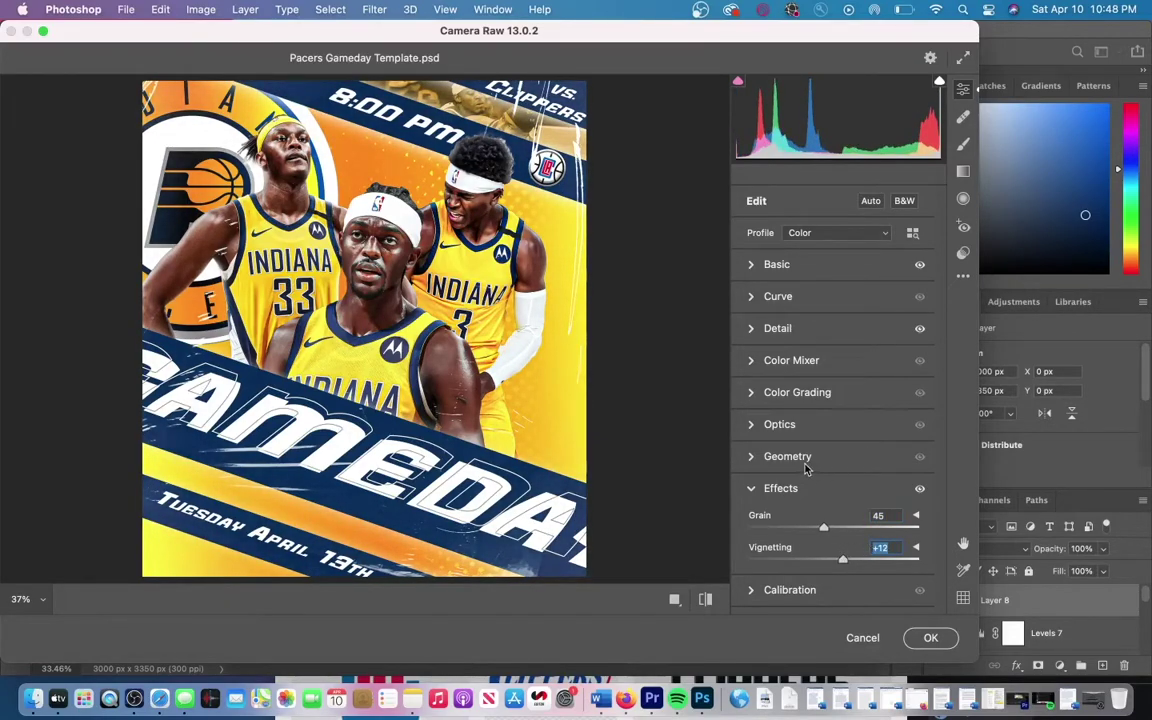